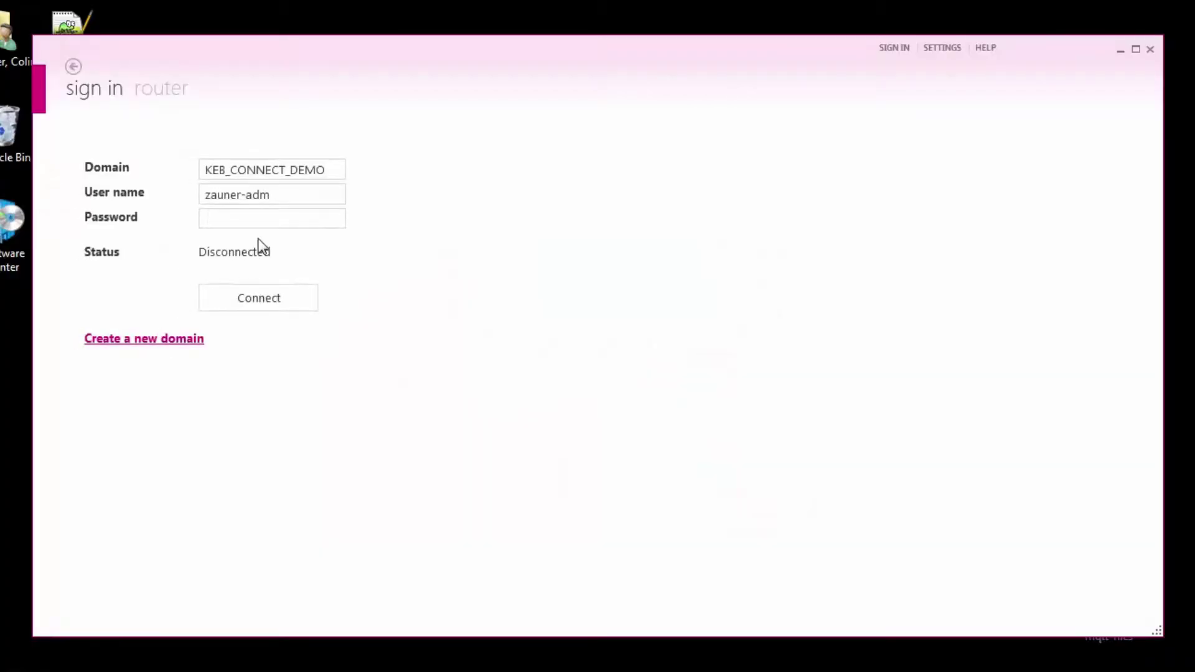
Sign in to COMBIVIS connect with the account password.
{"action": "left_click", "coordinate": [261, 219]}
{"action": "type", "text": "************"}
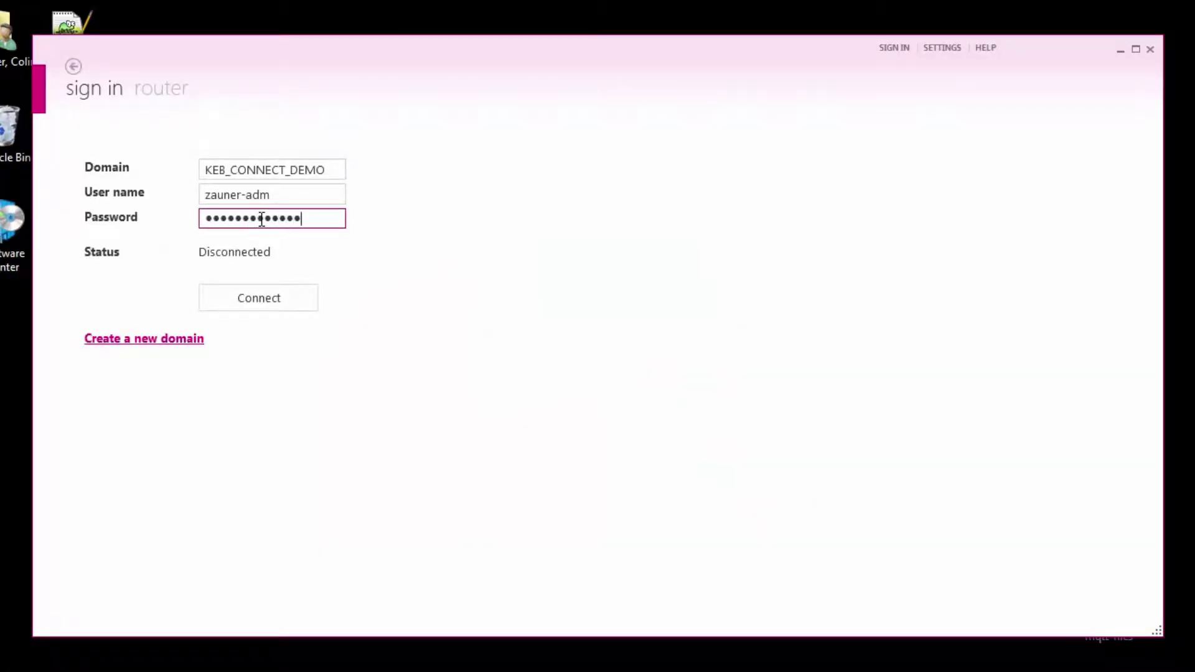
{"action": "key", "text": "Return"}
Connect to Router E2 under KEB_America > Applications_Sales > the user folder > Devices.
{"action": "left_click", "coordinate": [95, 199]}
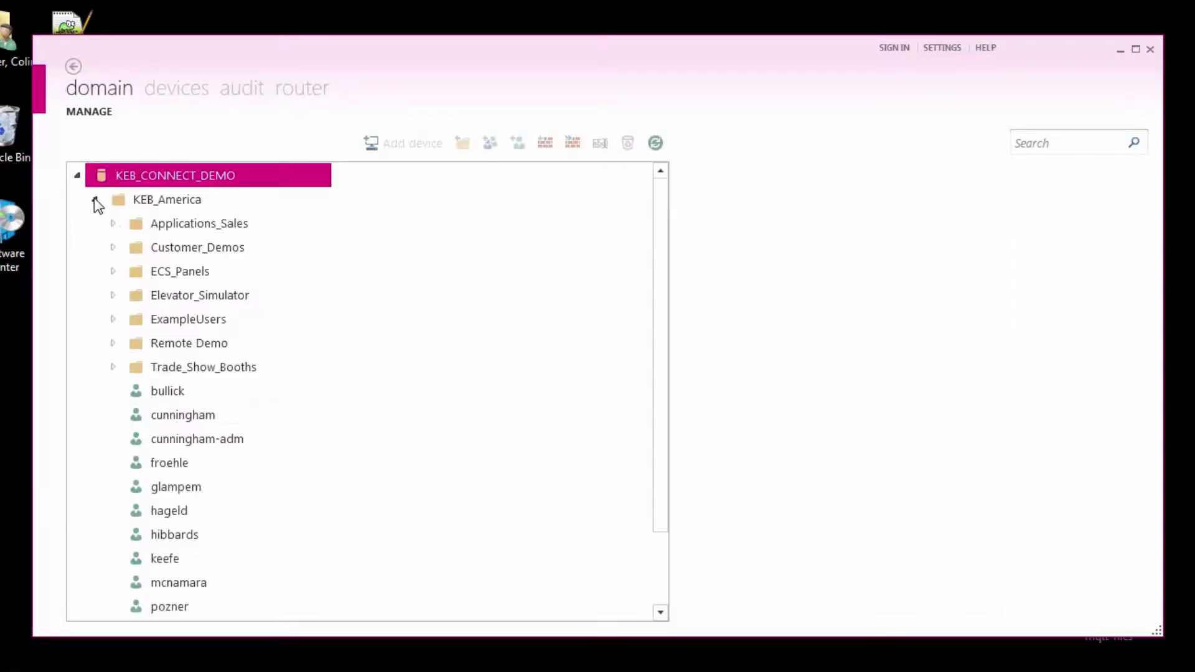
{"action": "left_click", "coordinate": [113, 223]}
{"action": "left_click", "coordinate": [130, 439]}
{"action": "left_click", "coordinate": [148, 487]}
{"action": "left_click", "coordinate": [283, 536]}
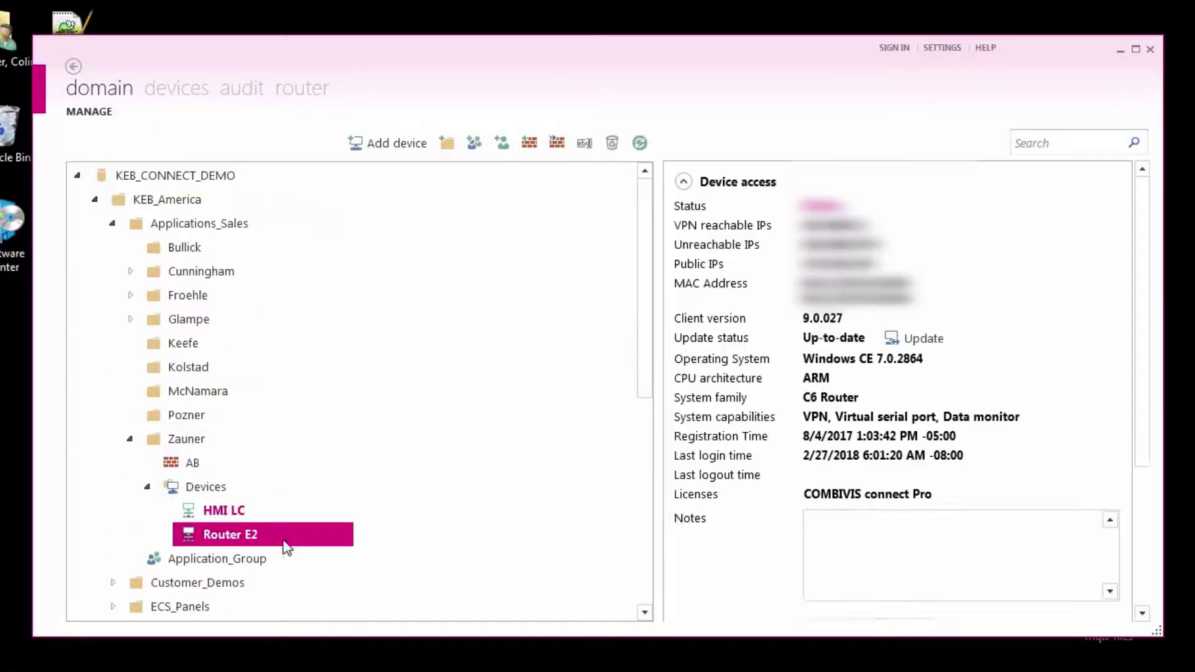
{"action": "scroll", "coordinate": [1141, 383], "scroll_direction": "down", "scroll_amount": 1}
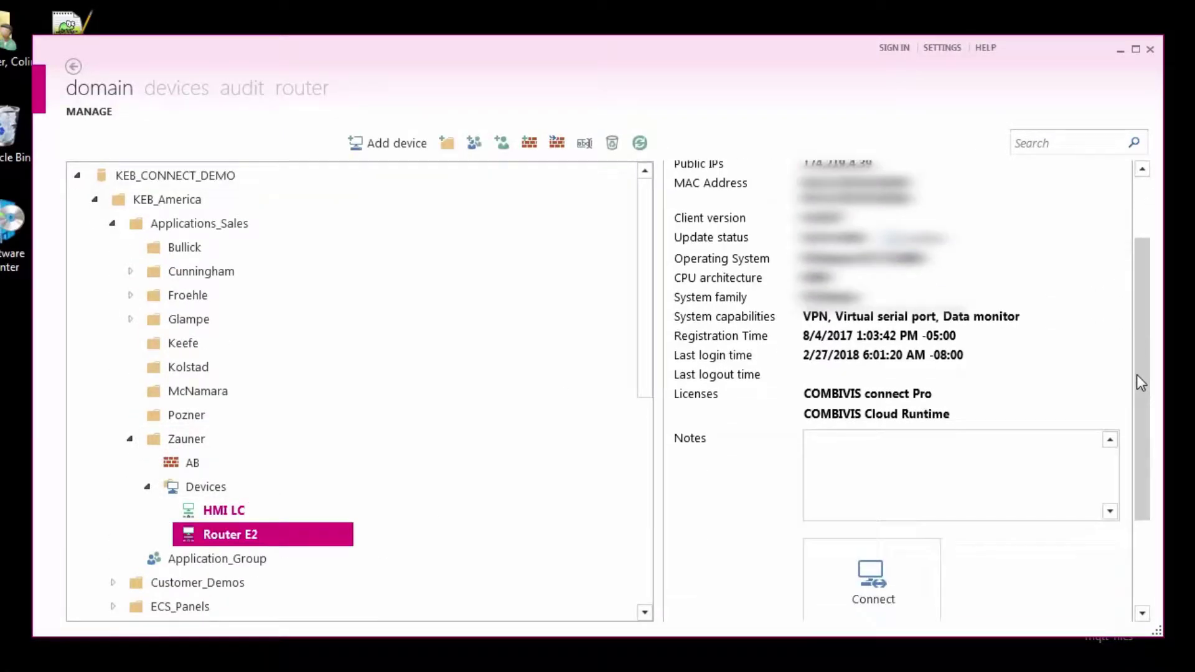
{"action": "left_click", "coordinate": [901, 568]}
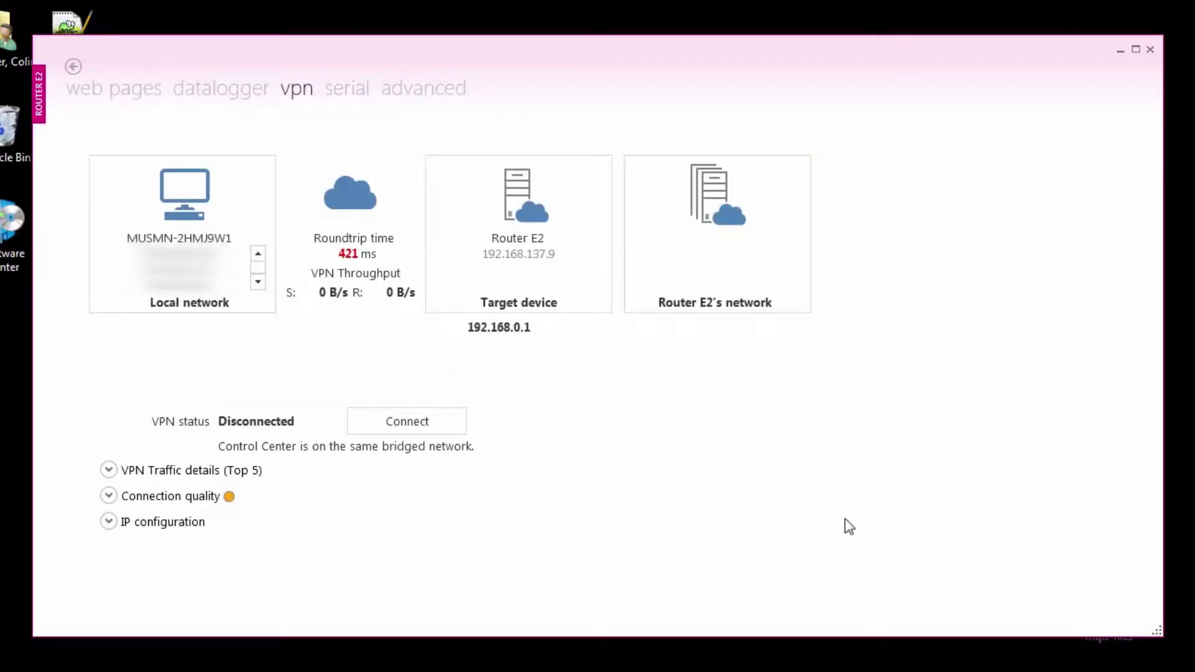
Open the router's file transfer and browse to its MMCMemory folder.
{"action": "left_click", "coordinate": [416, 95]}
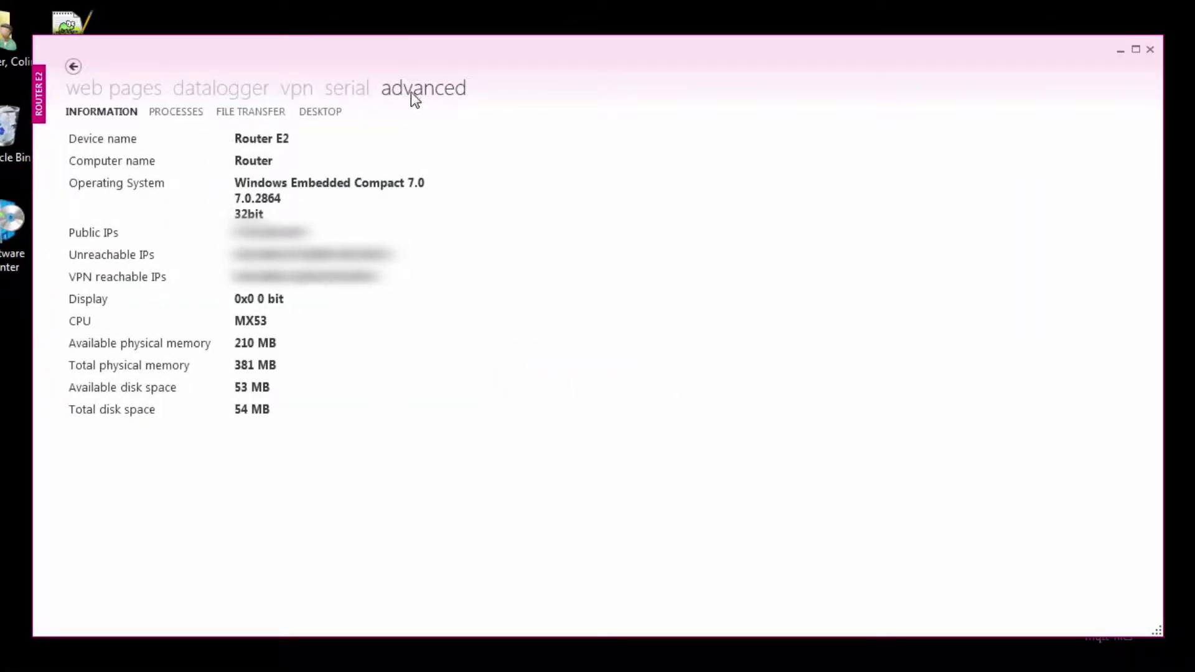
{"action": "left_click", "coordinate": [240, 114]}
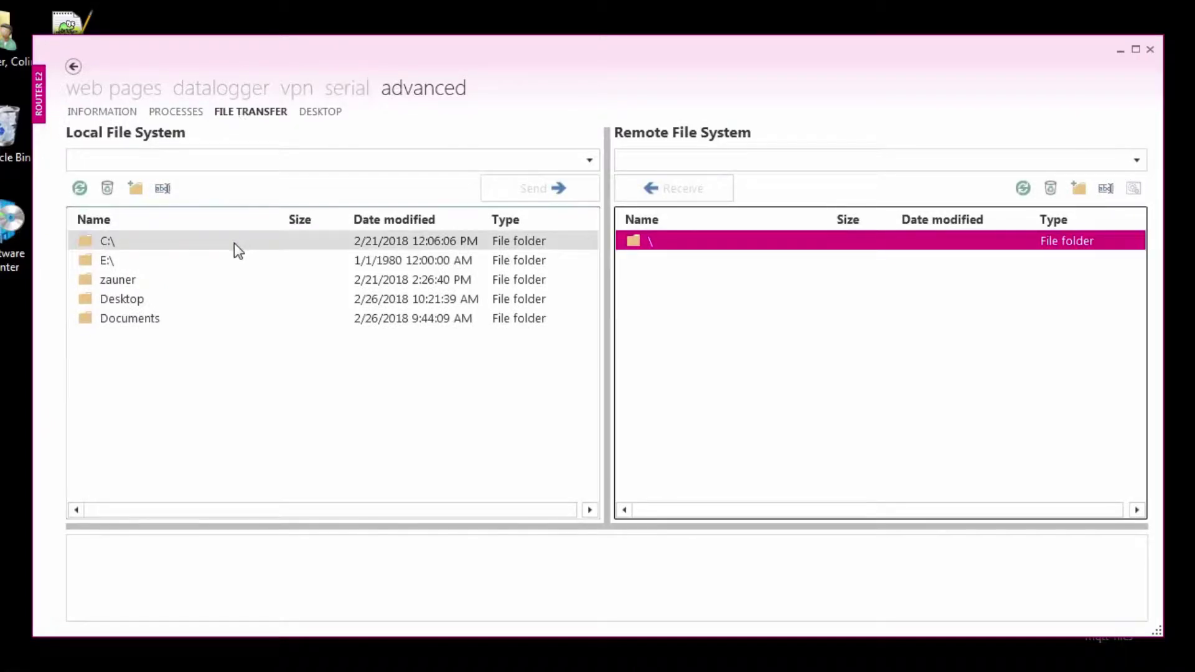
{"action": "double_click", "coordinate": [663, 244]}
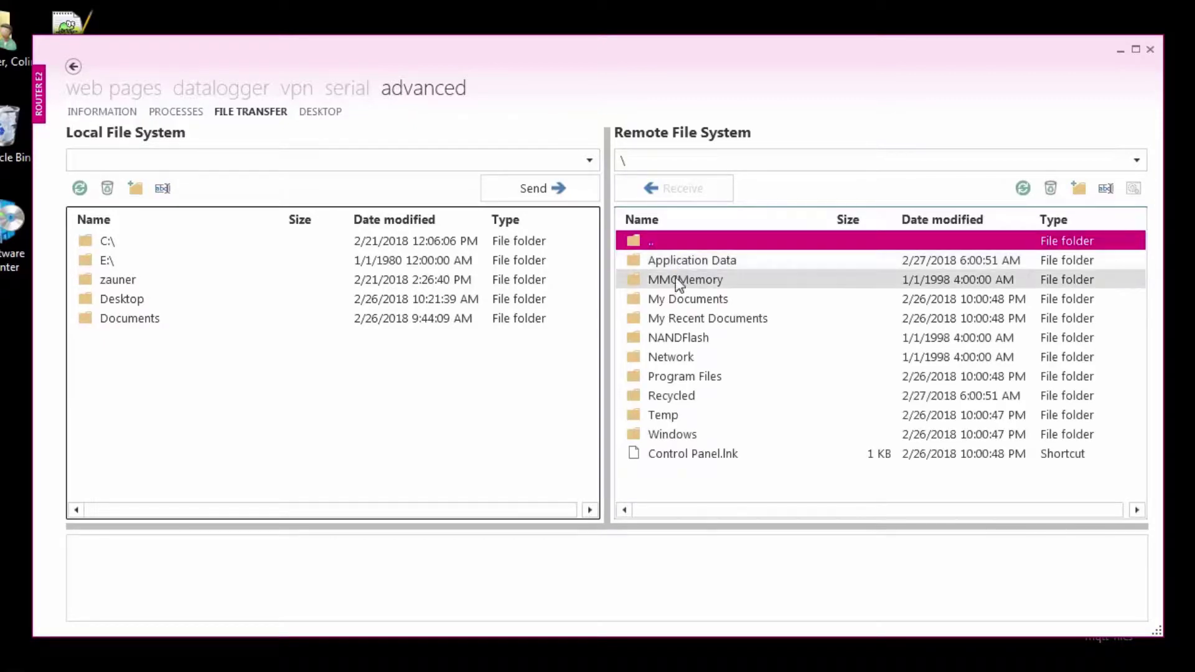
{"action": "double_click", "coordinate": [676, 279]}
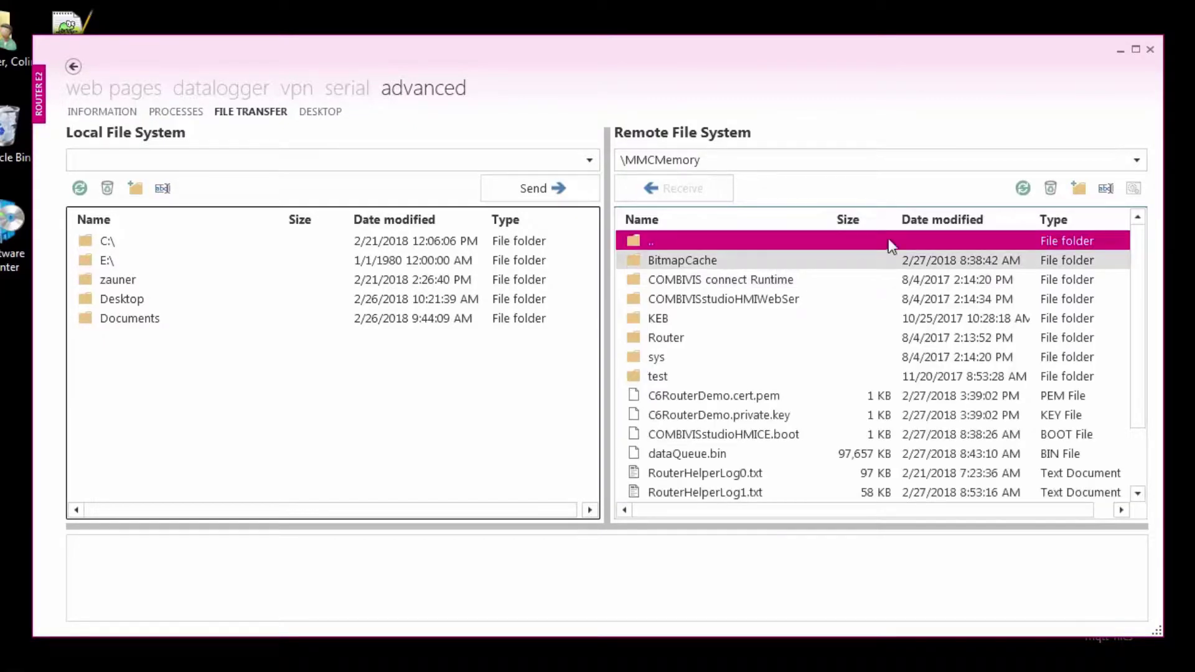
Create a folder named 'Certificates' in MMCMemory and open it.
{"action": "left_click", "coordinate": [1084, 192]}
{"action": "type", "text": "Certificates"}
{"action": "left_click", "coordinate": [666, 402]}
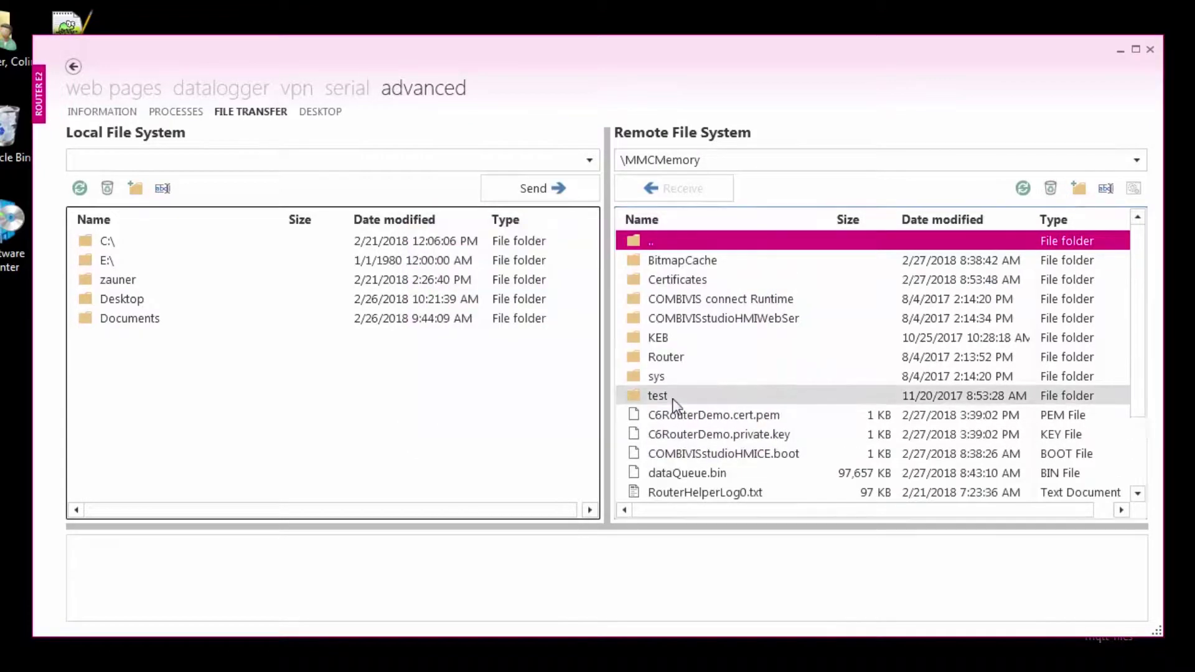
{"action": "double_click", "coordinate": [698, 280]}
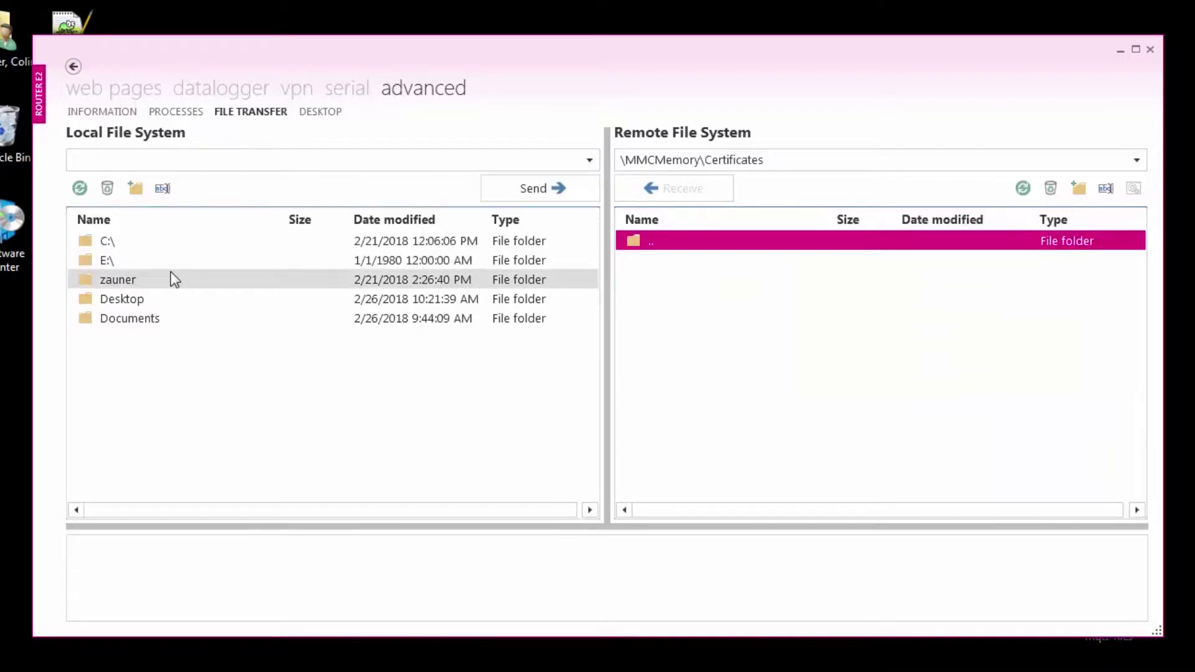
Send C6RouterDemo.private.key and C6RouterDemo.cert.pem from Desktop\mqtt-files\connect_device_package(4) to the router.
{"action": "double_click", "coordinate": [157, 300]}
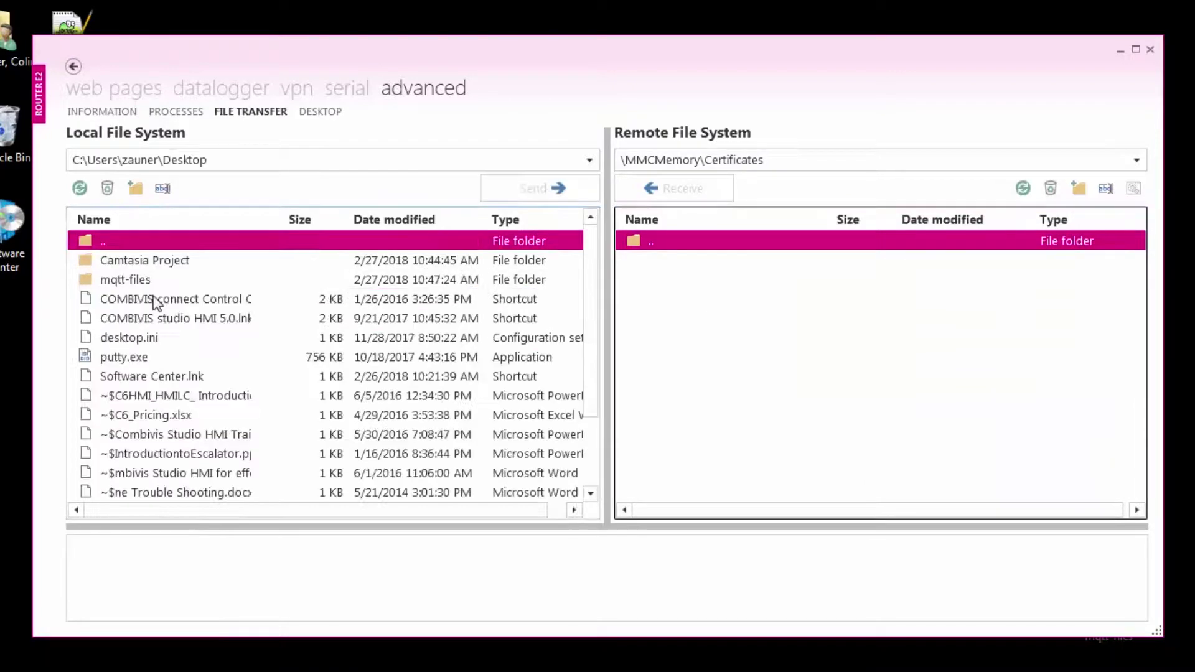
{"action": "double_click", "coordinate": [423, 282]}
{"action": "double_click", "coordinate": [237, 264]}
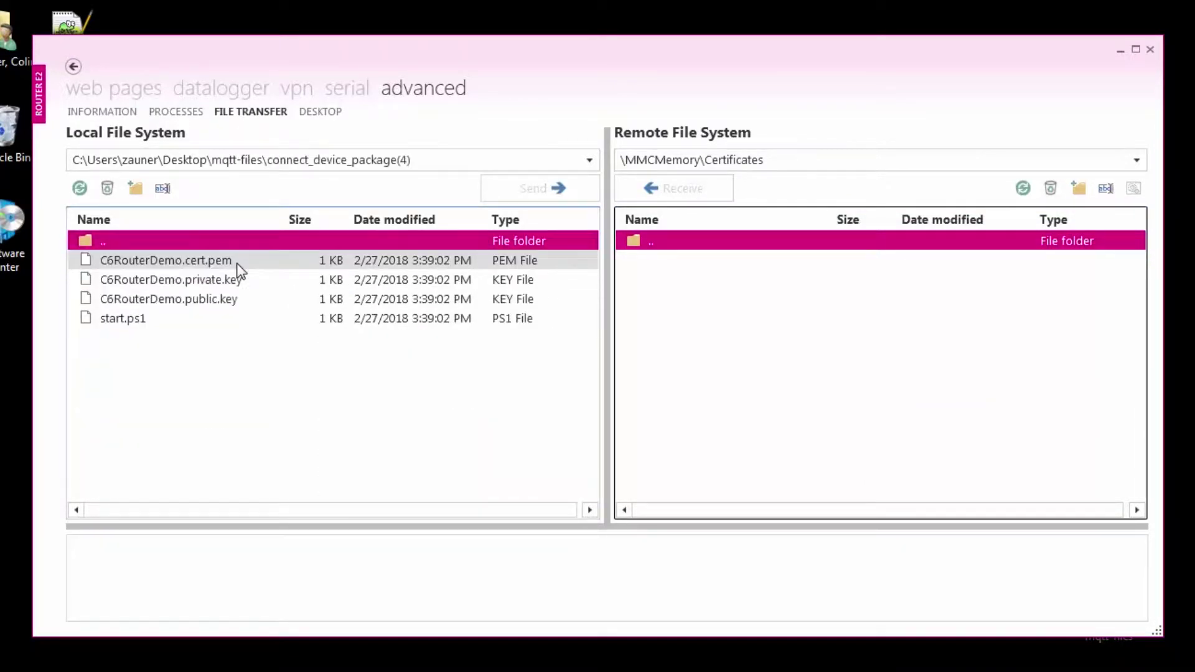
{"action": "left_click", "coordinate": [237, 280]}
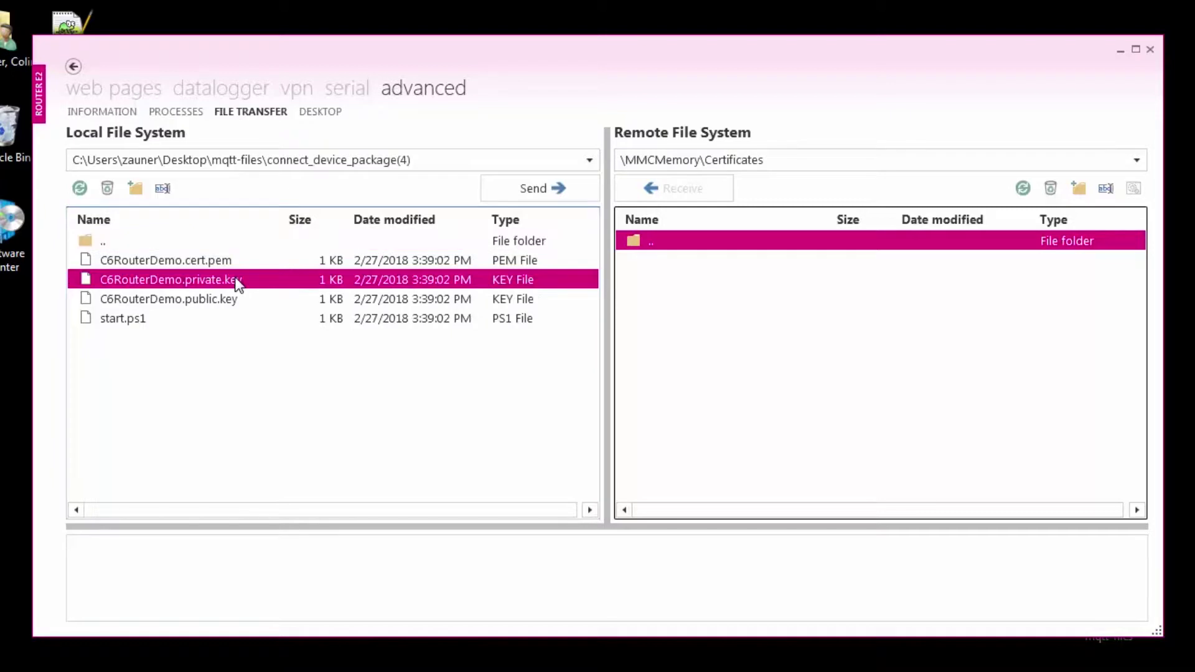
{"action": "left_click", "coordinate": [516, 189]}
{"action": "left_click", "coordinate": [286, 261]}
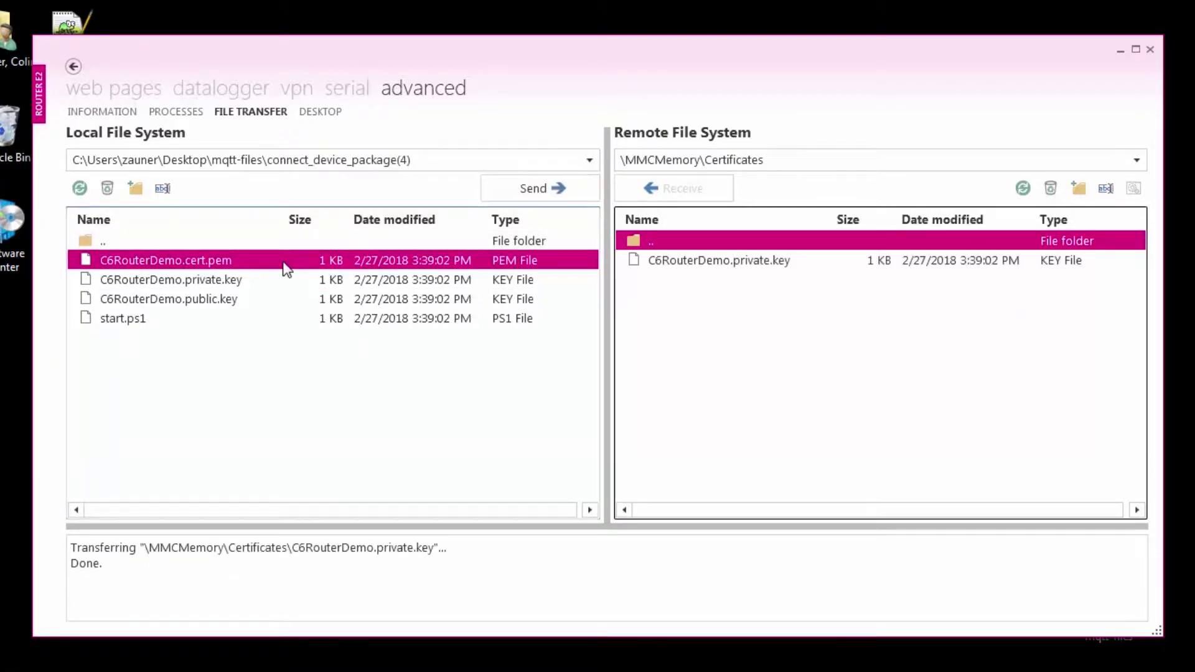
{"action": "left_click", "coordinate": [526, 194]}
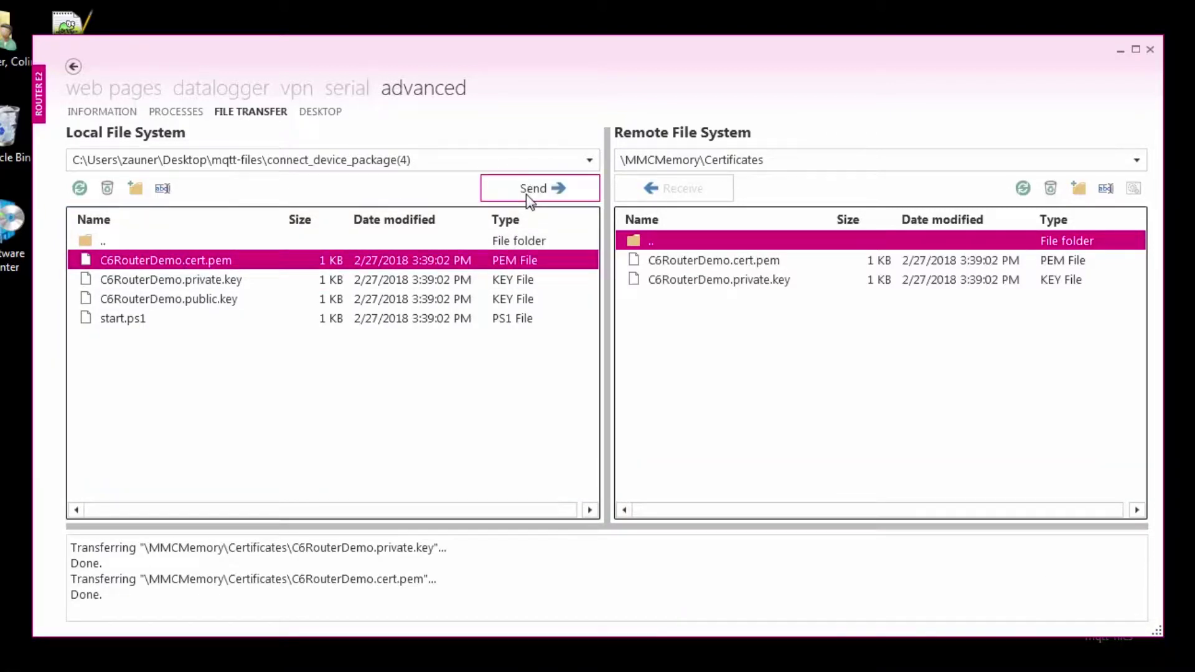
Send root-CA.crt from mqtt-files to the router's Certificates folder.
{"action": "double_click", "coordinate": [329, 241]}
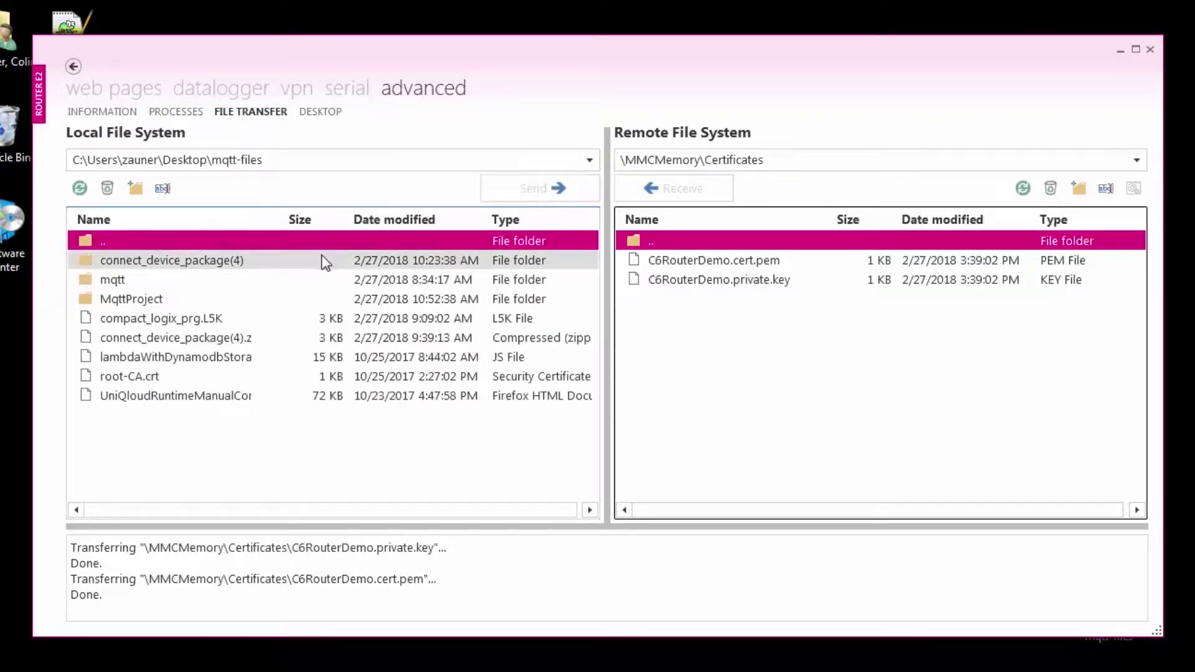
{"action": "left_click", "coordinate": [274, 374]}
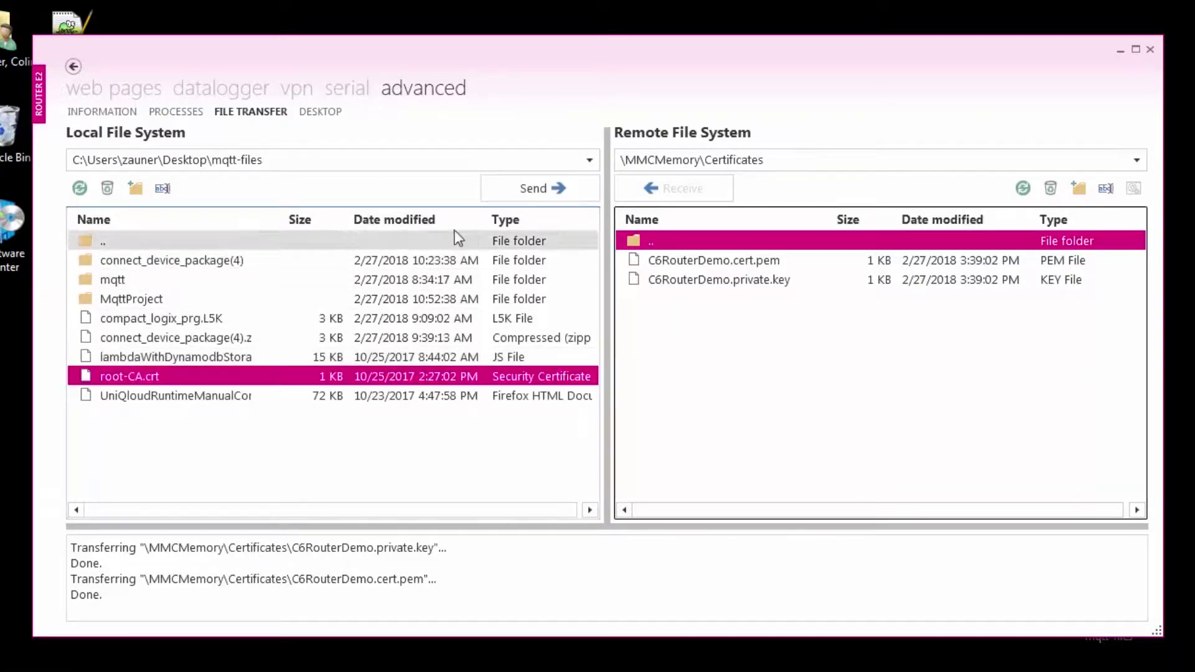
{"action": "left_click", "coordinate": [524, 198]}
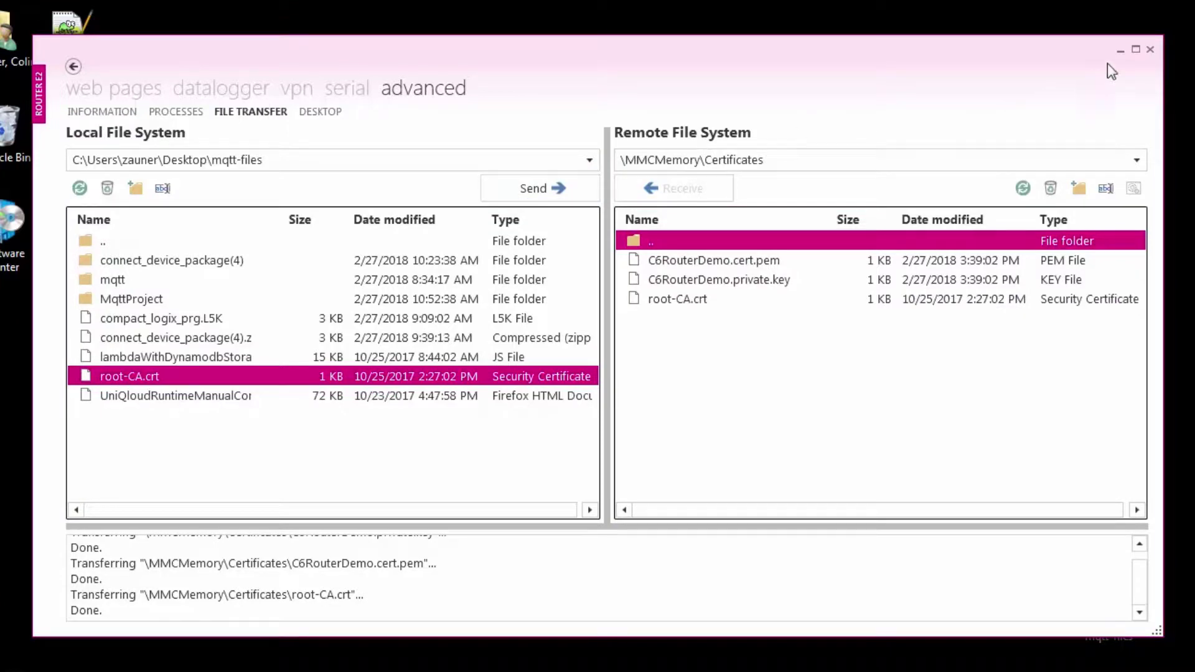
{"action": "left_click", "coordinate": [1123, 52]}
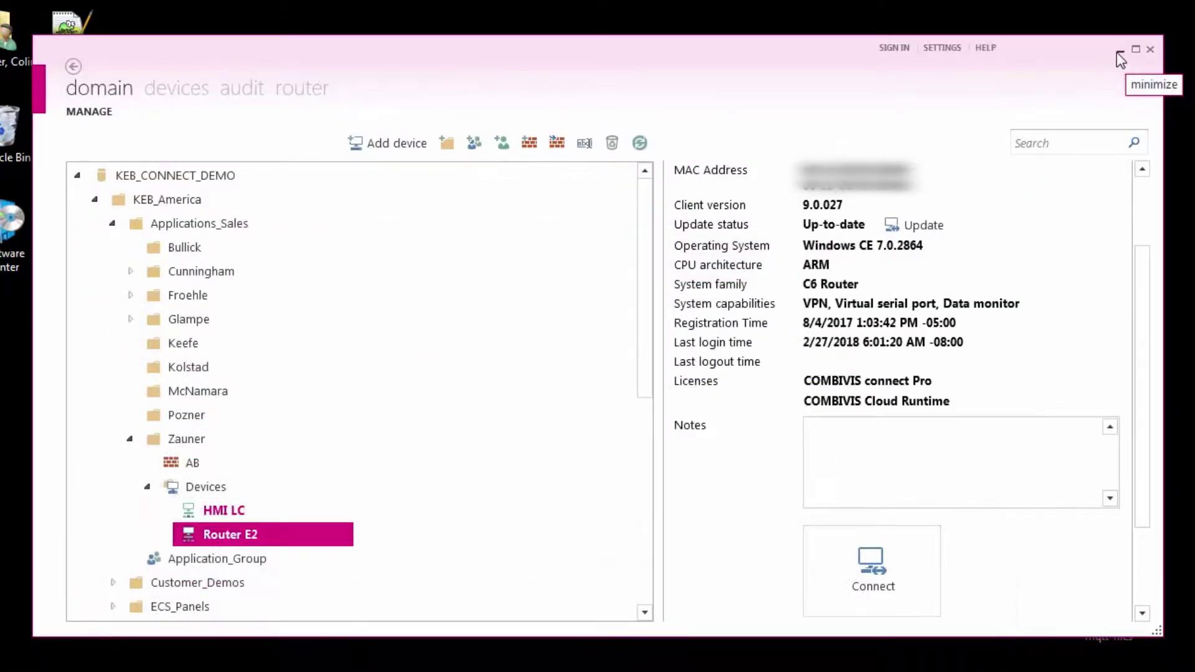
Open CloudRuntimeConfig.xml from MqttProject\RESOURCES\MQTTDEMO in Notepad++.
{"action": "left_click", "coordinate": [1116, 52]}
{"action": "double_click", "coordinate": [498, 176]}
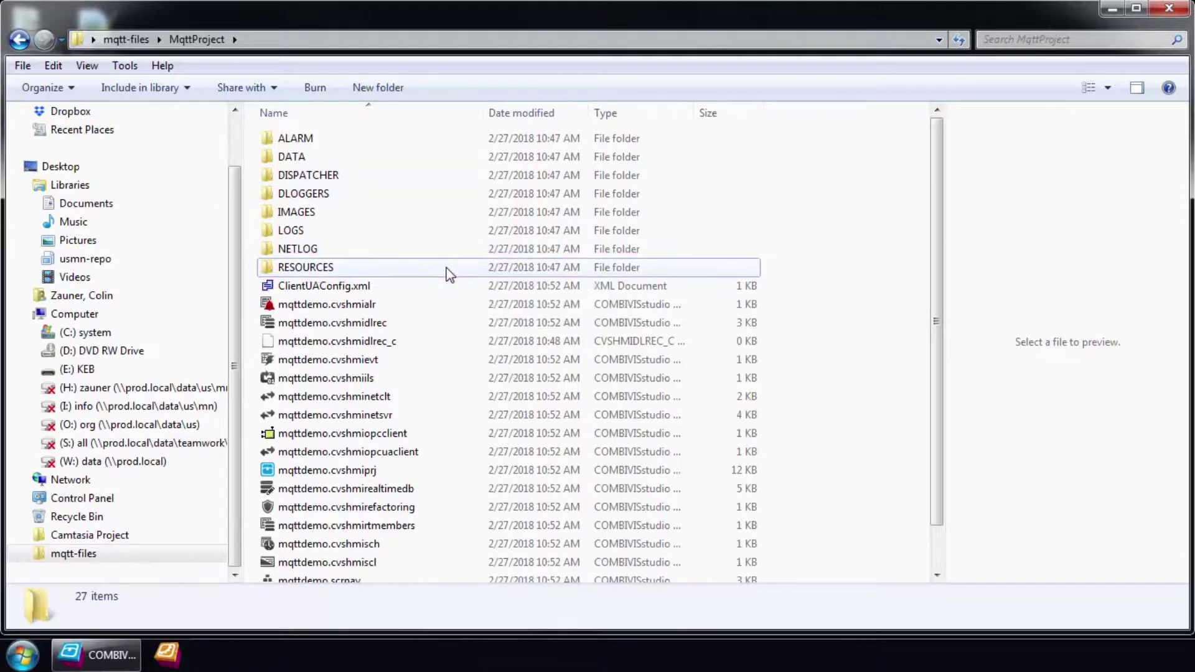
{"action": "double_click", "coordinate": [446, 267]}
{"action": "double_click", "coordinate": [402, 149]}
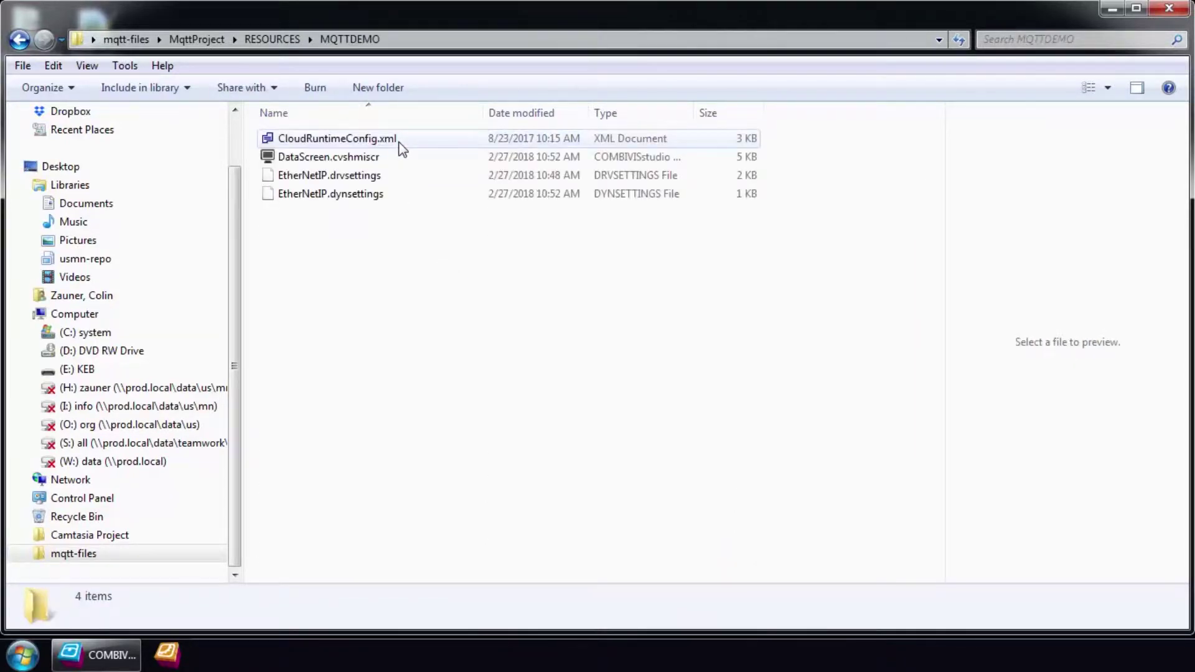
{"action": "left_click", "coordinate": [399, 142]}
{"action": "right_click", "coordinate": [399, 143]}
{"action": "left_click", "coordinate": [438, 232]}
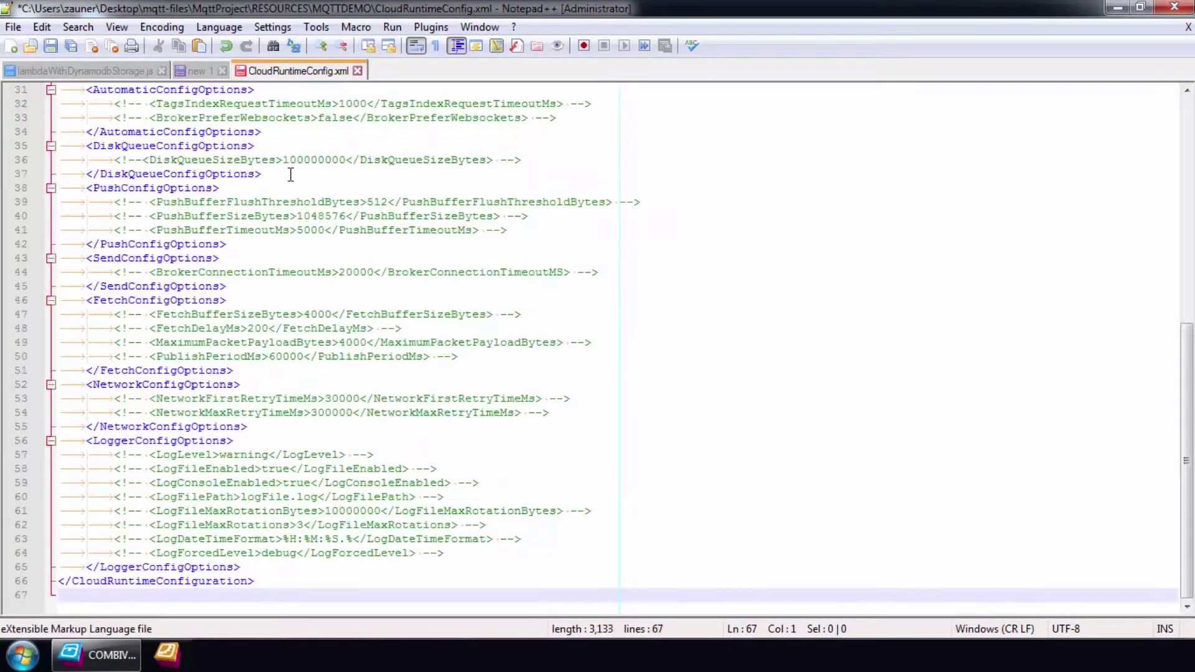
Save CloudRuntimeConfig.xml with the C6RouterDemo device ID, AWS endpoint and certificate paths.
{"action": "left_click", "coordinate": [289, 160]}
{"action": "scroll", "coordinate": [290, 143], "scroll_direction": "up", "scroll_amount": 10}
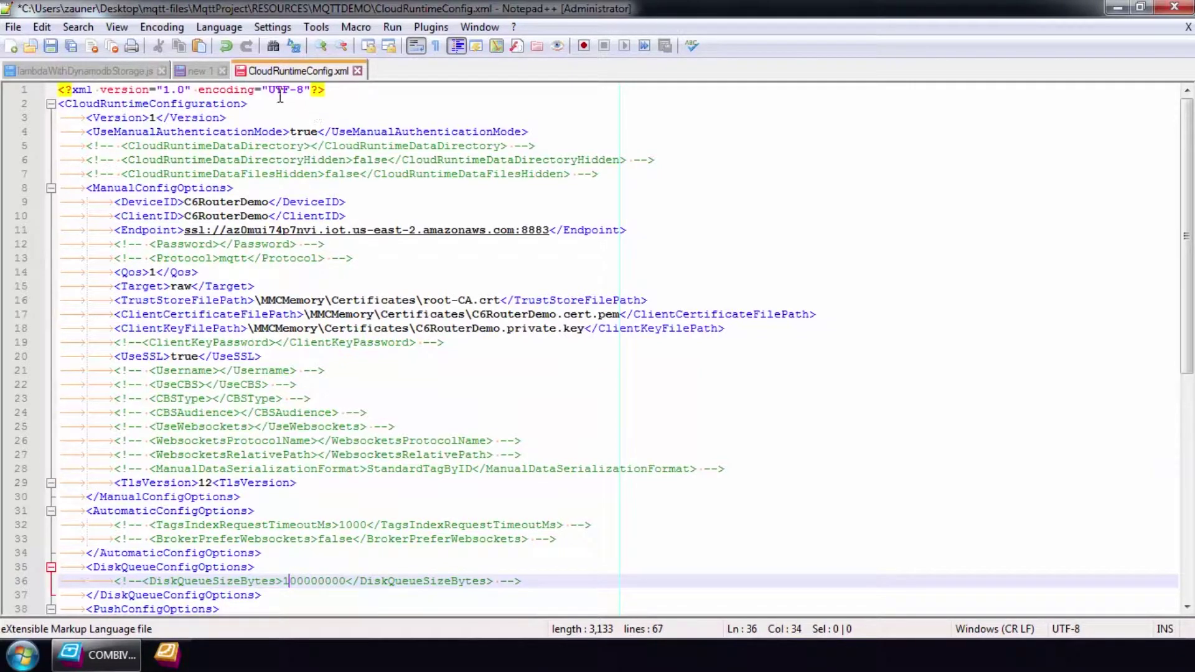
{"action": "left_click", "coordinate": [51, 46]}
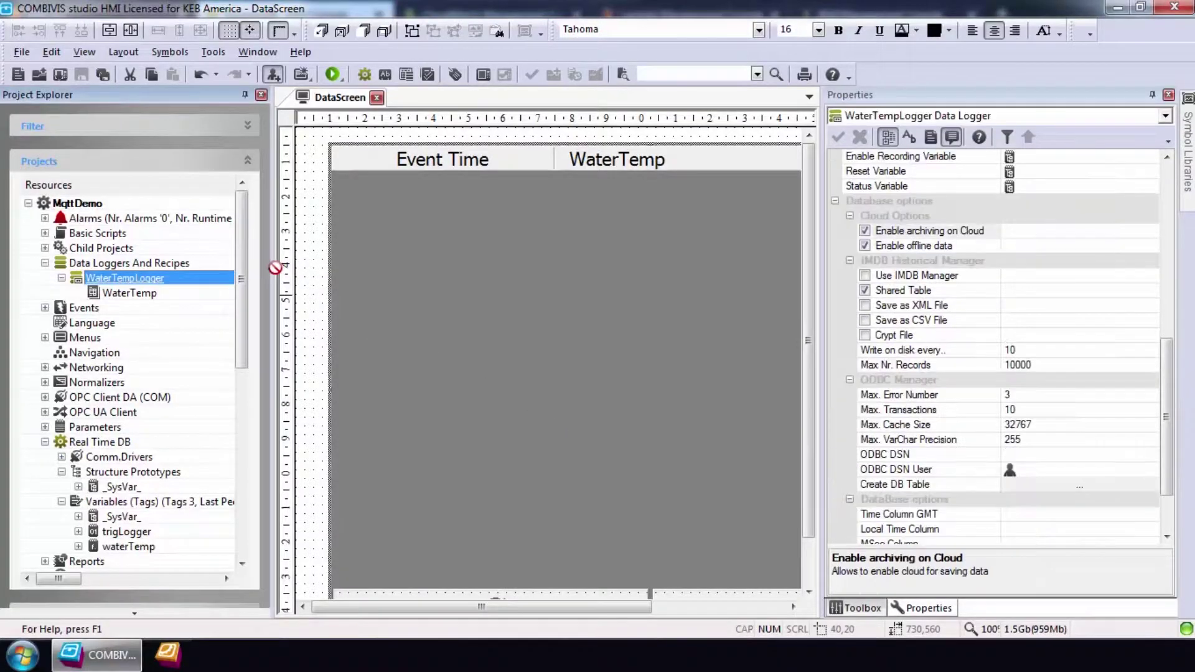
Upload the MqttDemo project to the router at 192.168.137.56 and start it.
{"action": "left_click", "coordinate": [122, 202]}
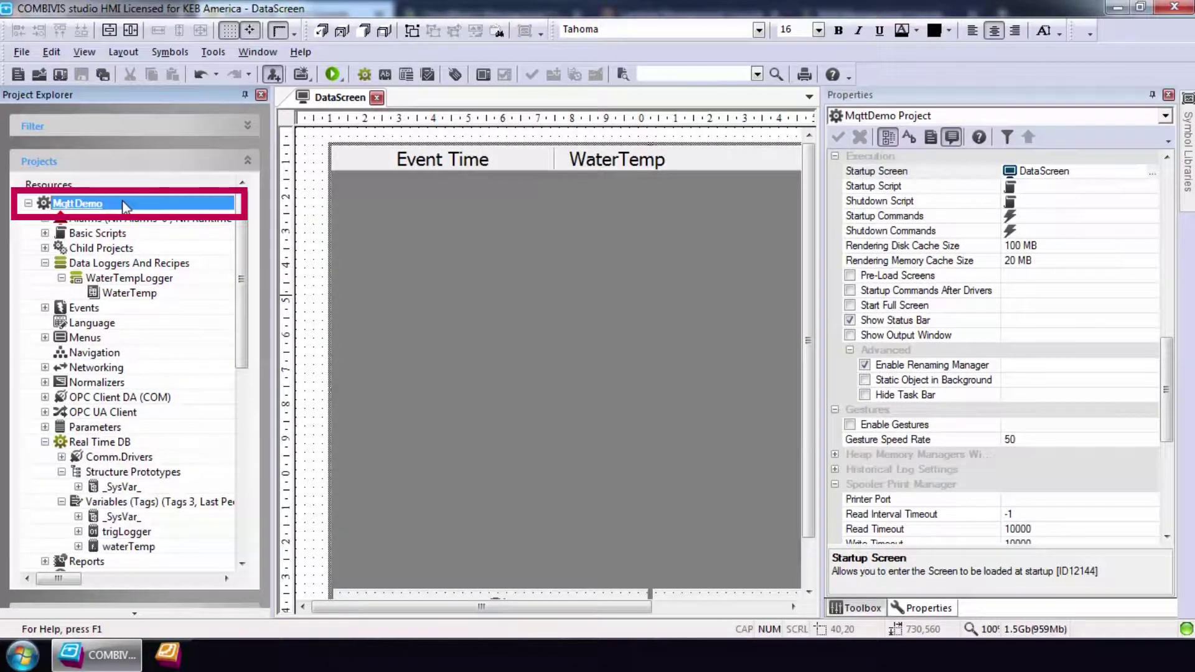
{"action": "right_click", "coordinate": [122, 200]}
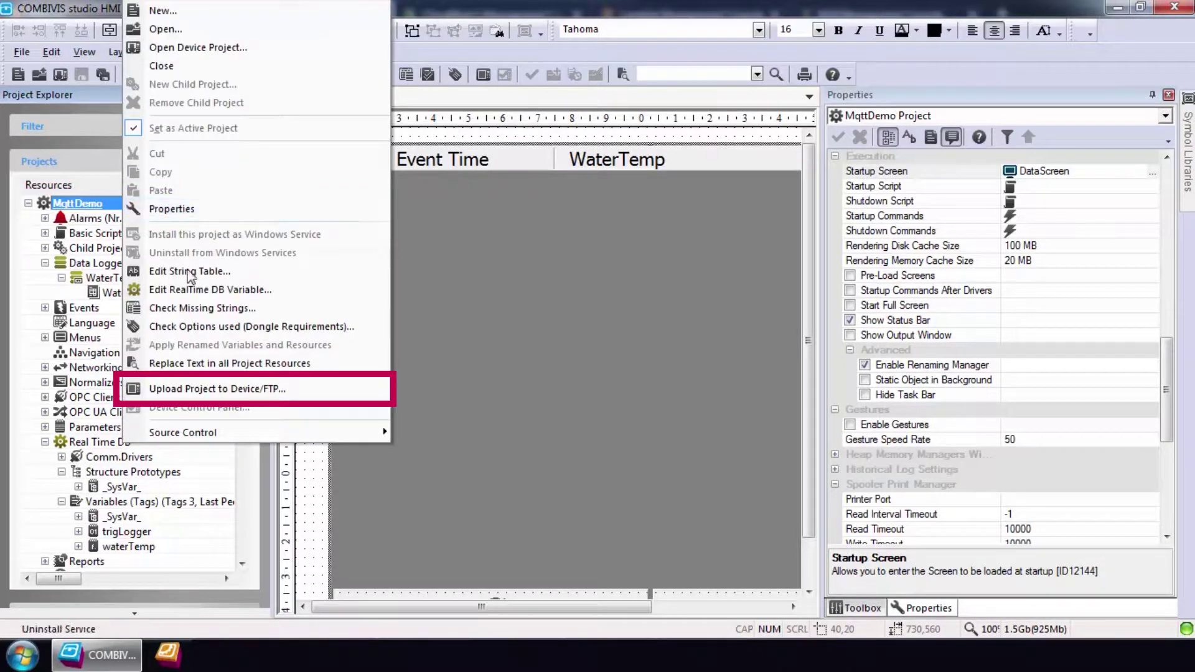
{"action": "left_click", "coordinate": [227, 389]}
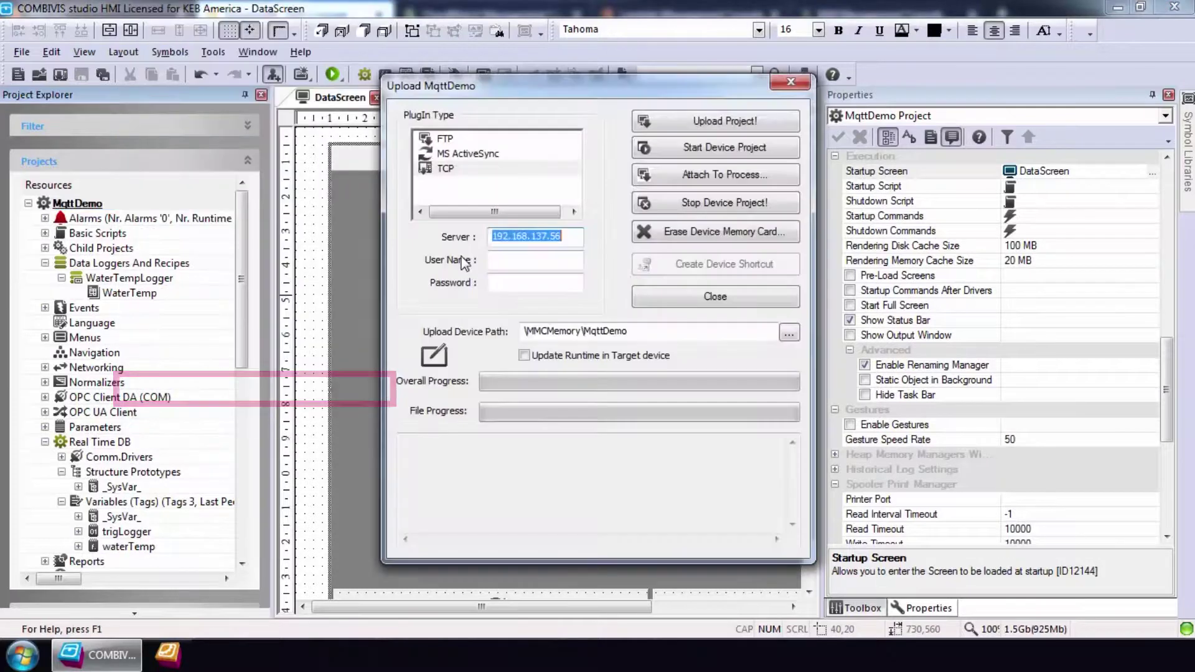
{"action": "left_click", "coordinate": [698, 120]}
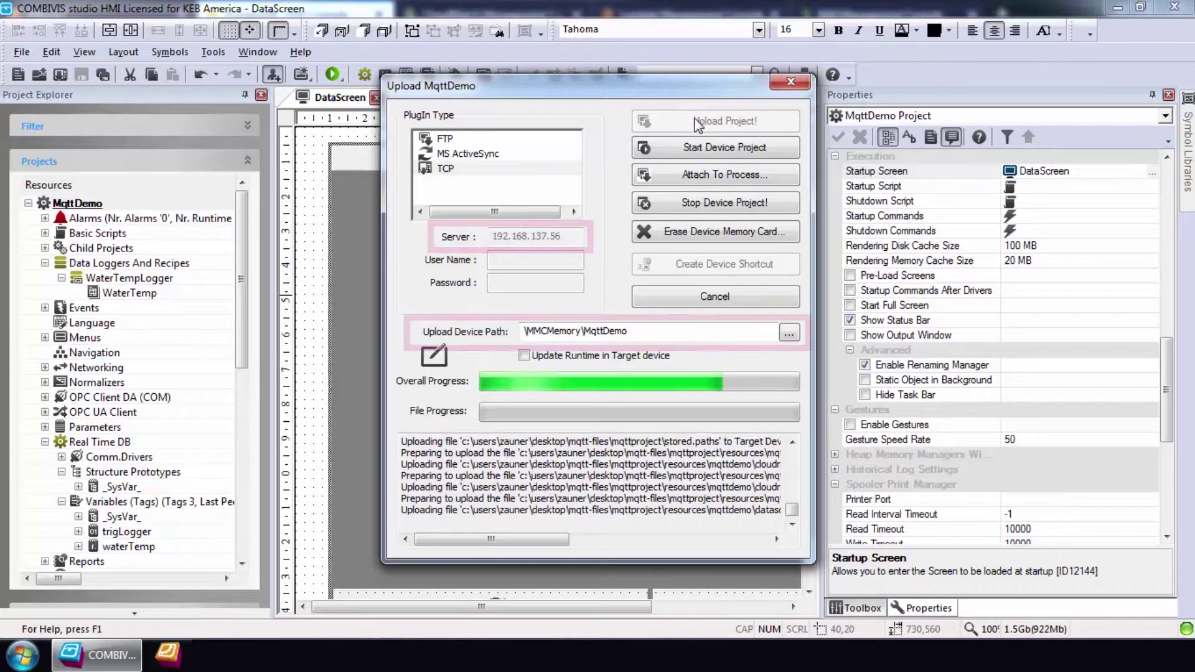
{"action": "left_click", "coordinate": [698, 149]}
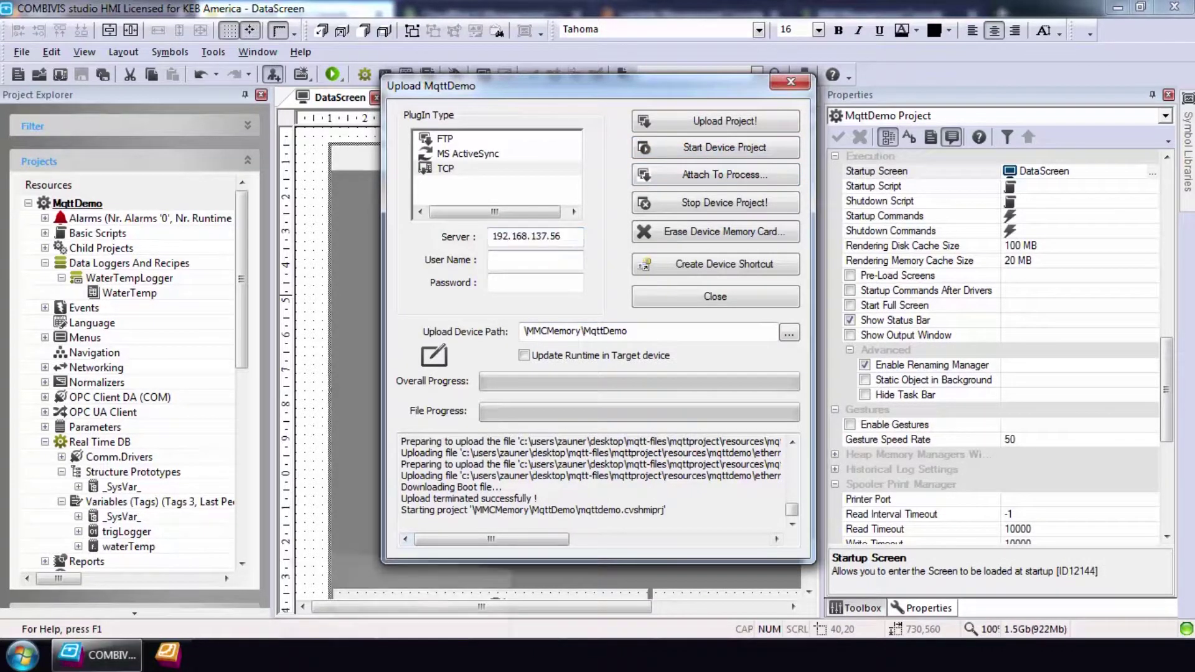
{"action": "key", "text": "alt+Tab"}
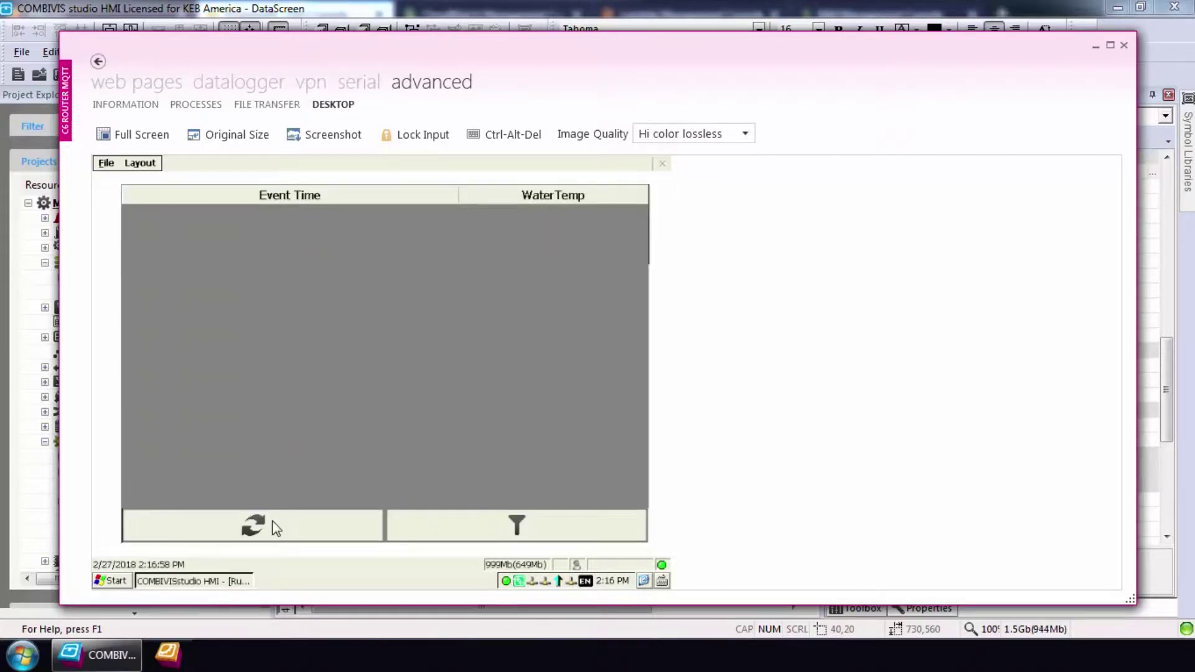
Refresh the router's HMI table repeatedly to show the latest WaterTemp readings and event times.
{"action": "left_click", "coordinate": [272, 520]}
{"action": "left_click", "coordinate": [277, 524]}
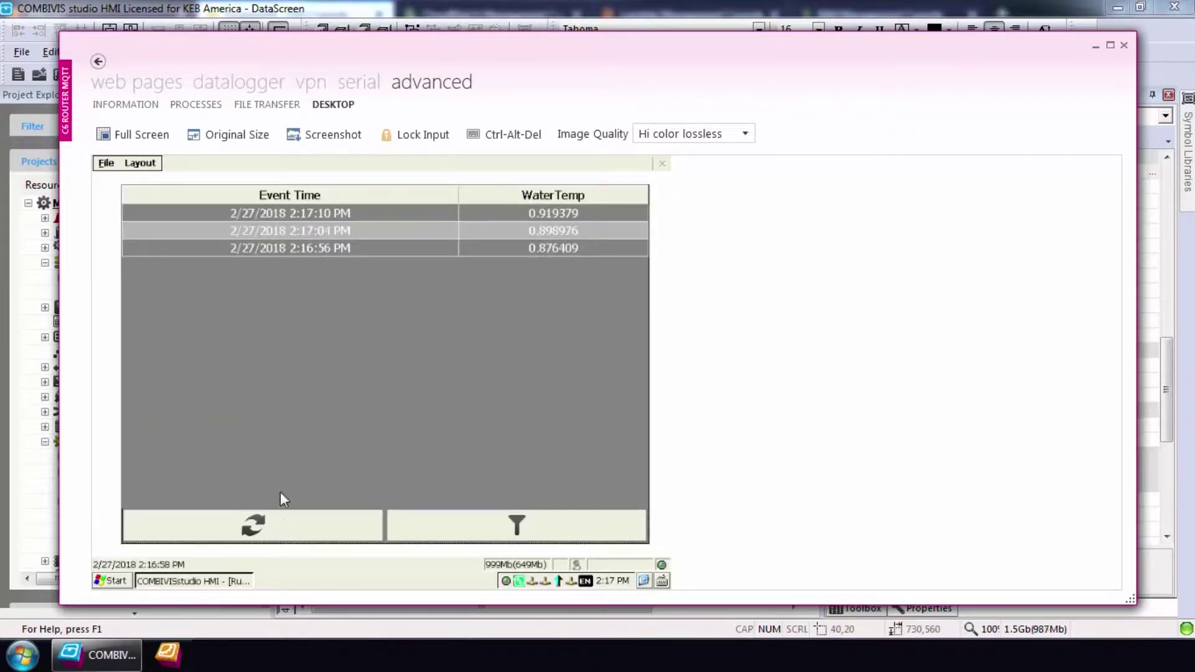
{"action": "left_click", "coordinate": [278, 528]}
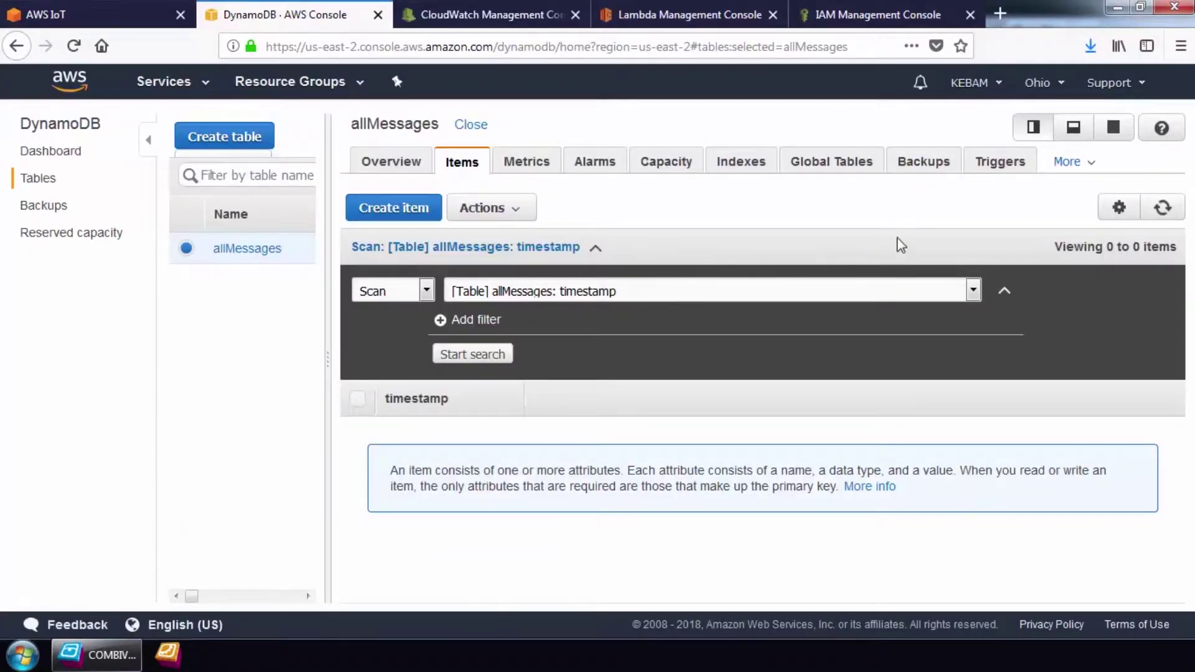
Reload the allMessages items to list new C6RouterDemo waterTemp rows, then go to CloudWatch Logs.
{"action": "left_click", "coordinate": [1162, 211]}
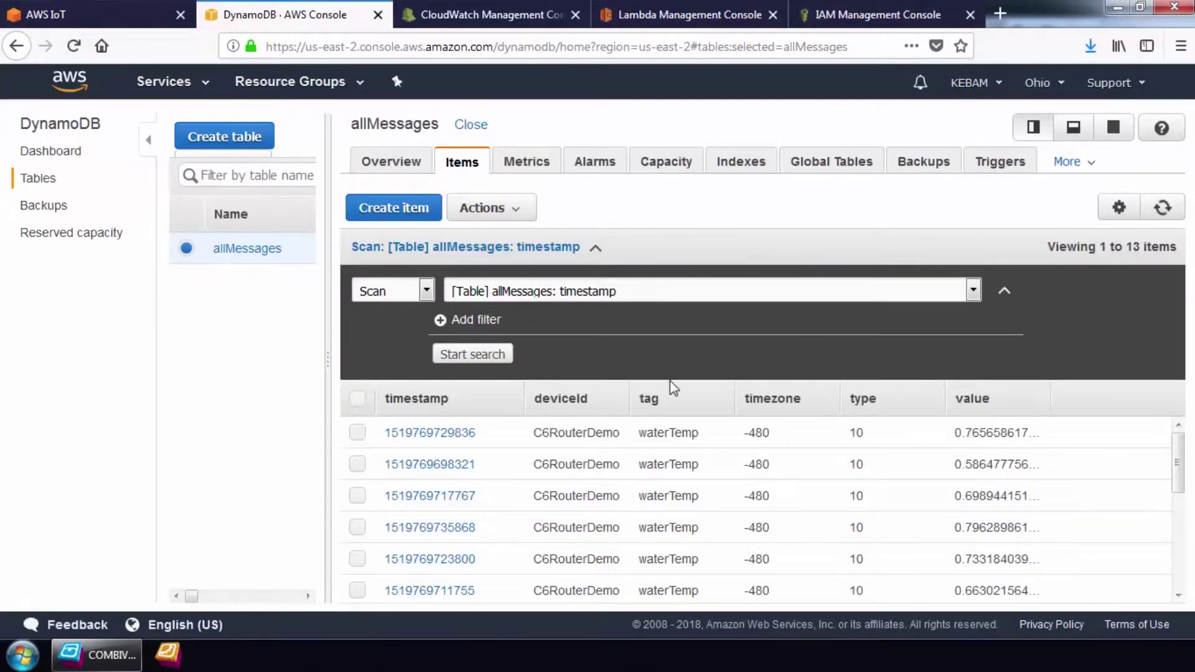
{"action": "scroll", "coordinate": [767, 457], "scroll_direction": "down", "scroll_amount": 5}
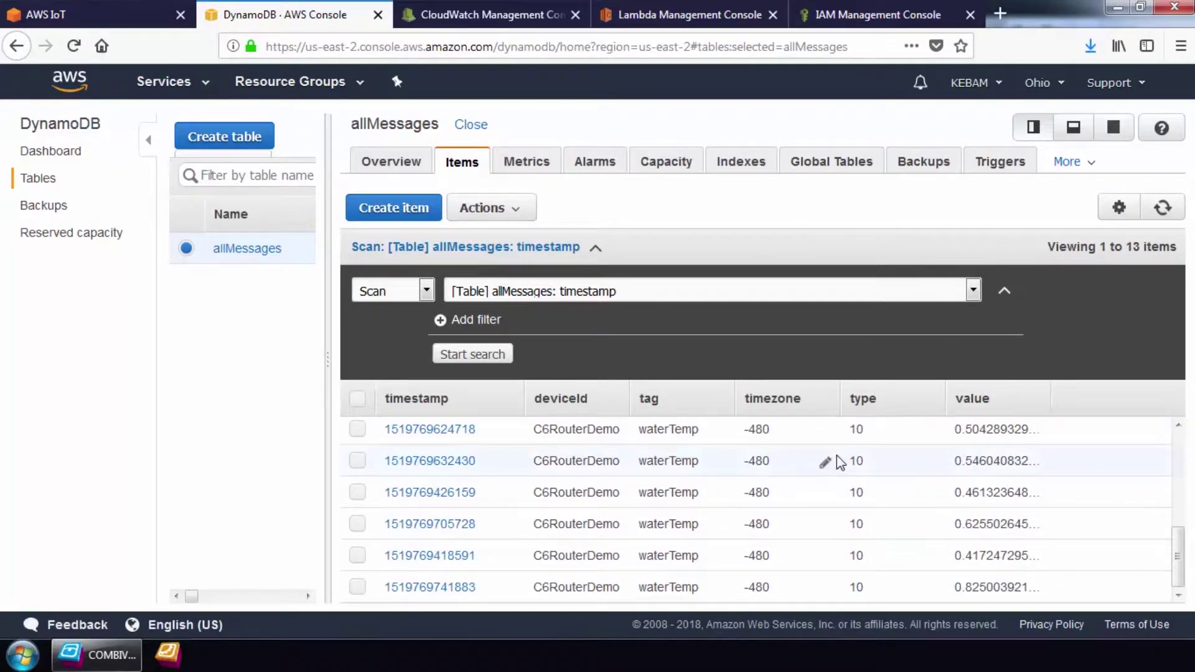
{"action": "scroll", "coordinate": [840, 462], "scroll_direction": "up", "scroll_amount": 5}
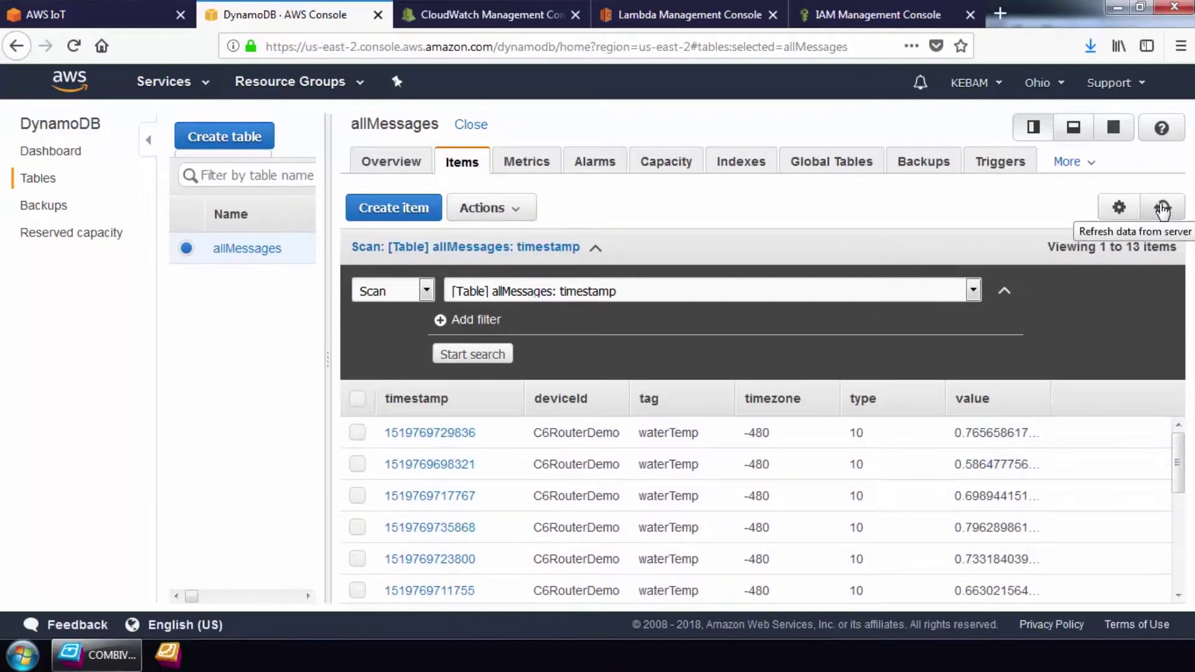
{"action": "left_click", "coordinate": [1162, 210]}
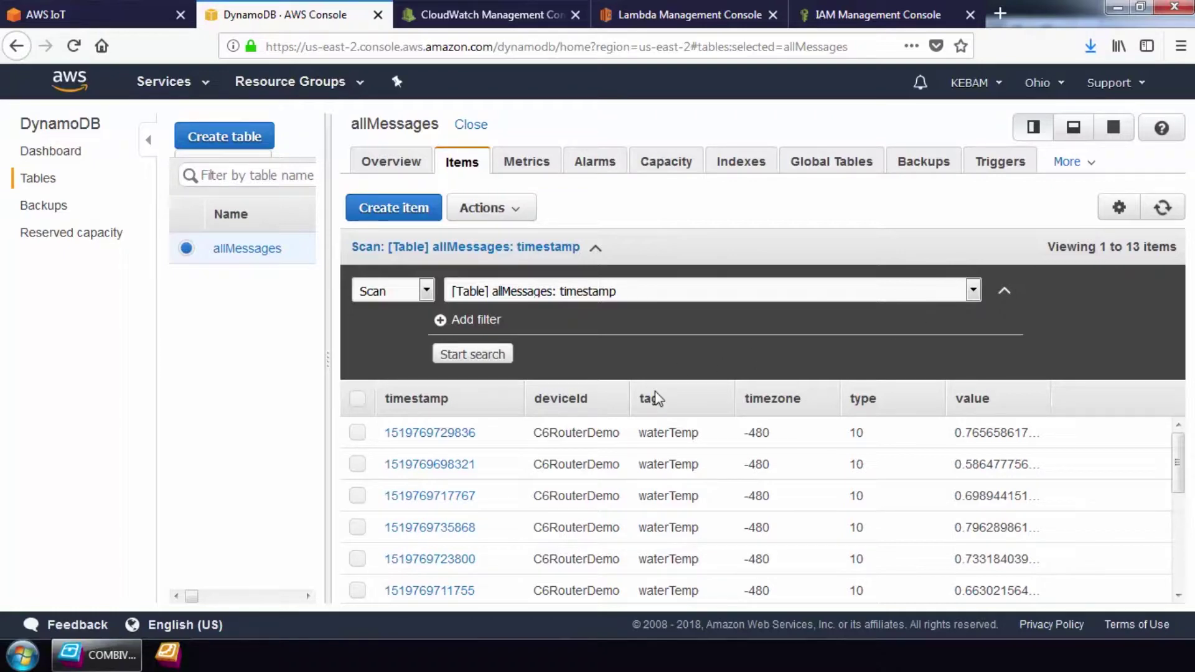
{"action": "scroll", "coordinate": [656, 399], "scroll_direction": "down", "scroll_amount": 3}
{"action": "left_click", "coordinate": [656, 448]}
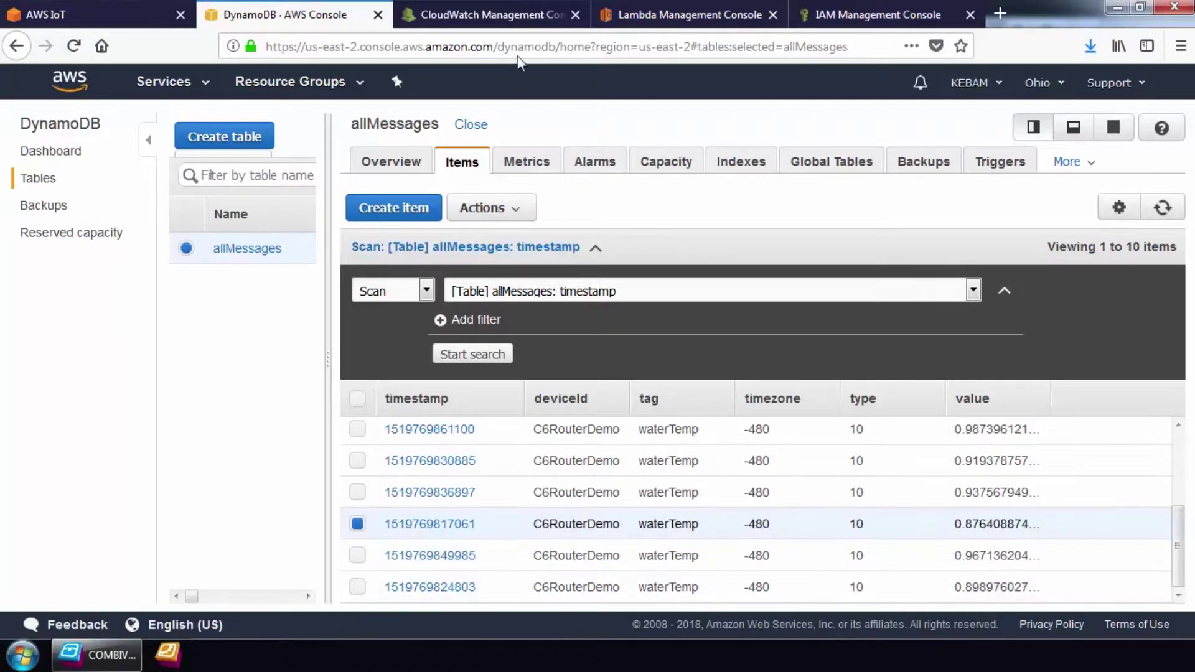
{"action": "left_click", "coordinate": [492, 14]}
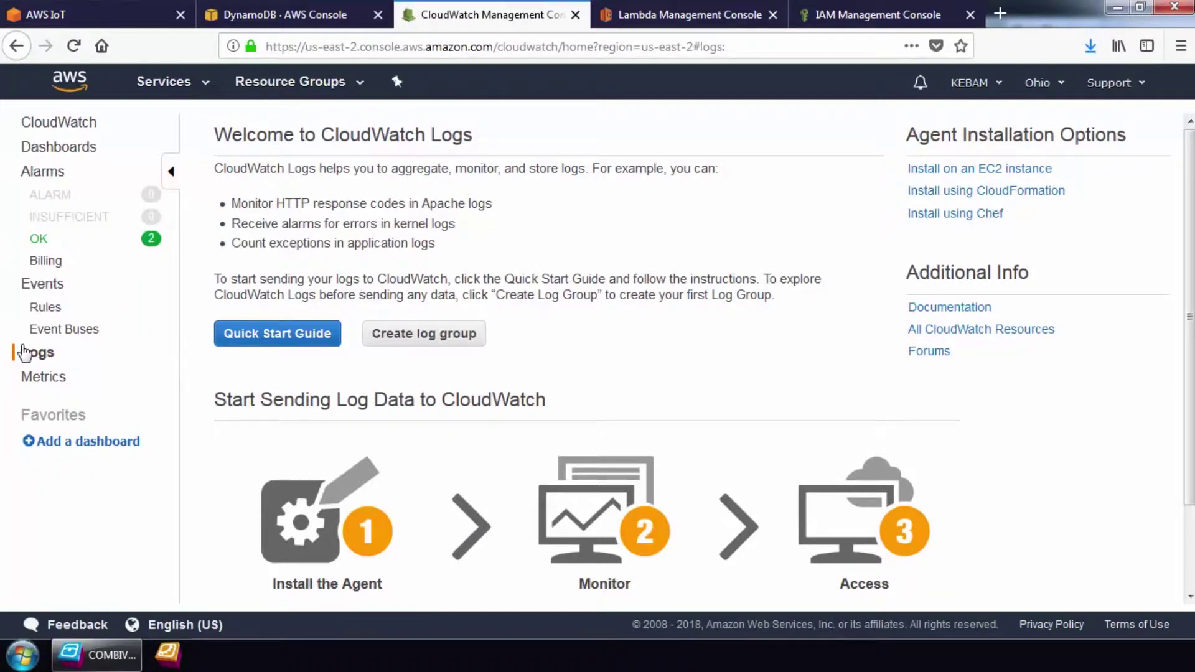
Open the newest log stream of the /aws/lambda/lambda_decode_keb log group and review its events.
{"action": "left_click", "coordinate": [25, 352]}
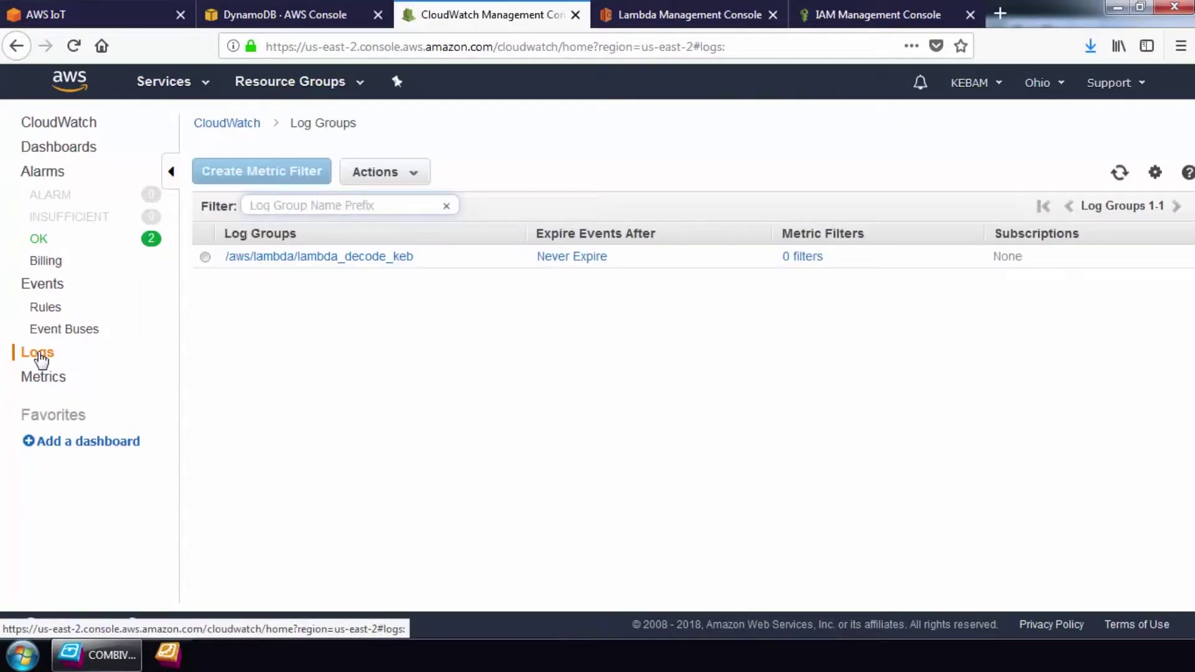
{"action": "left_click", "coordinate": [283, 262]}
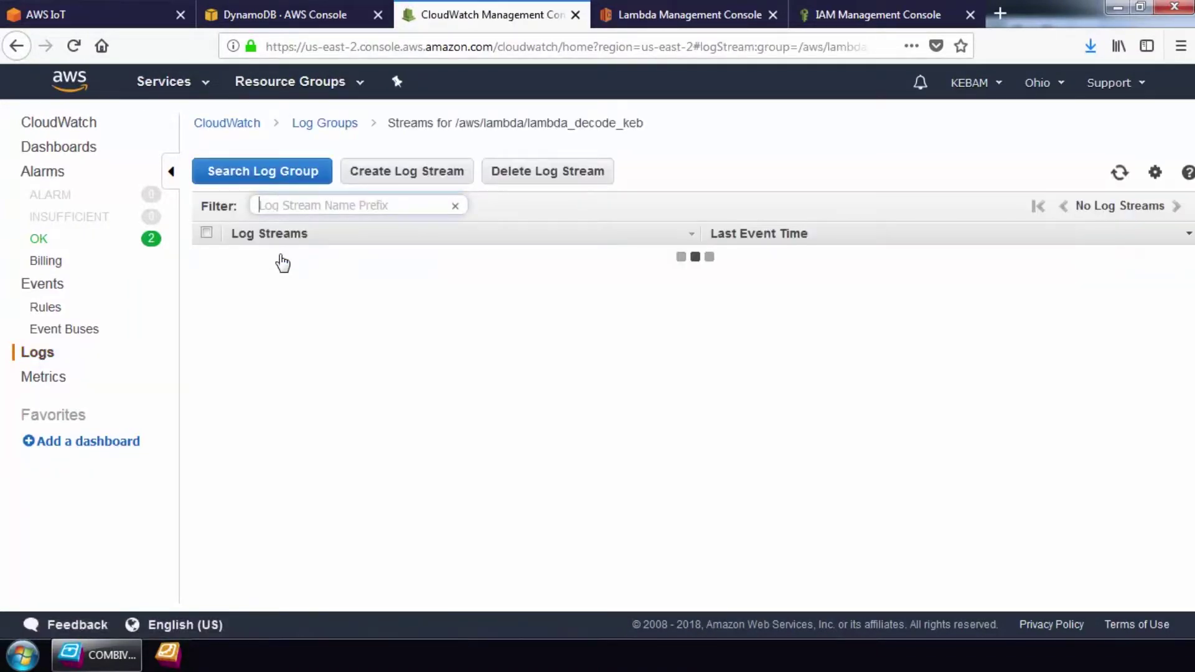
{"action": "left_click", "coordinate": [283, 262]}
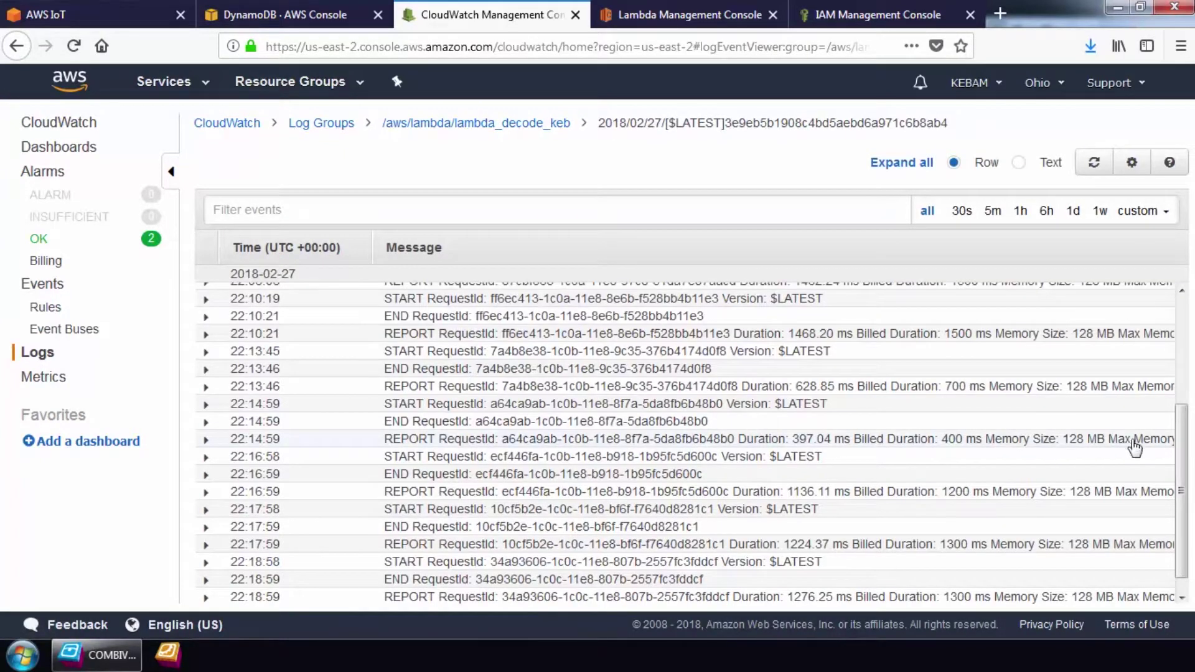
{"action": "scroll", "coordinate": [1183, 461], "scroll_direction": "down", "scroll_amount": 1}
{"action": "scroll", "coordinate": [1182, 462], "scroll_direction": "down", "scroll_amount": 2}
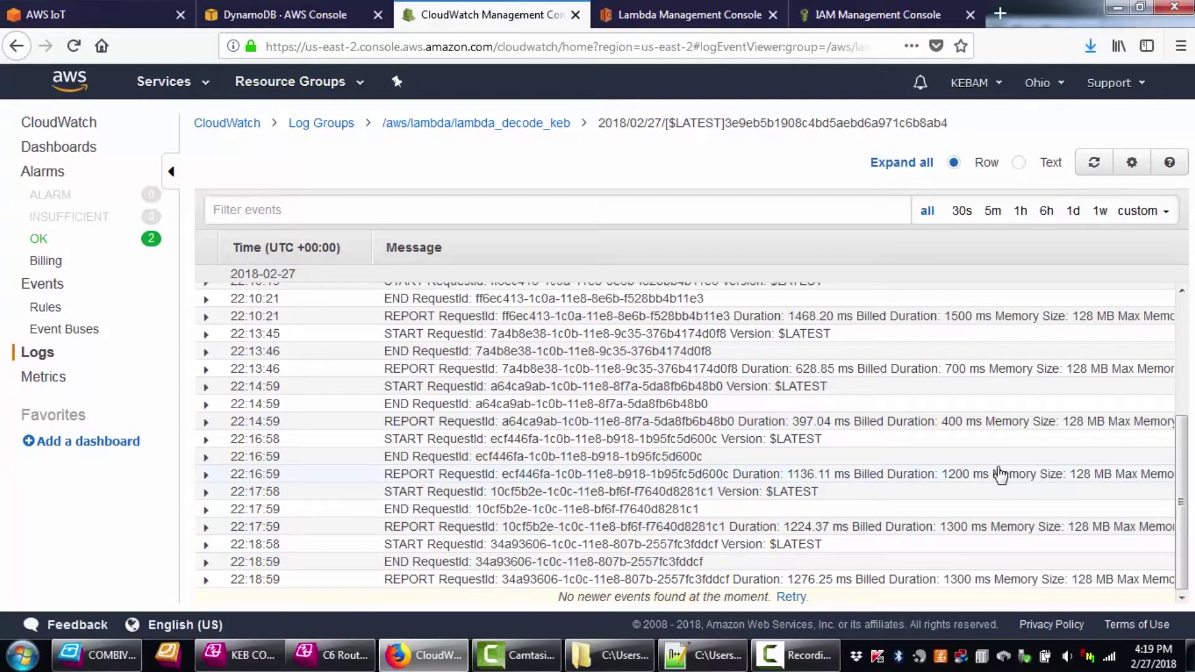
{"action": "scroll", "coordinate": [995, 468], "scroll_direction": "up", "scroll_amount": 3}
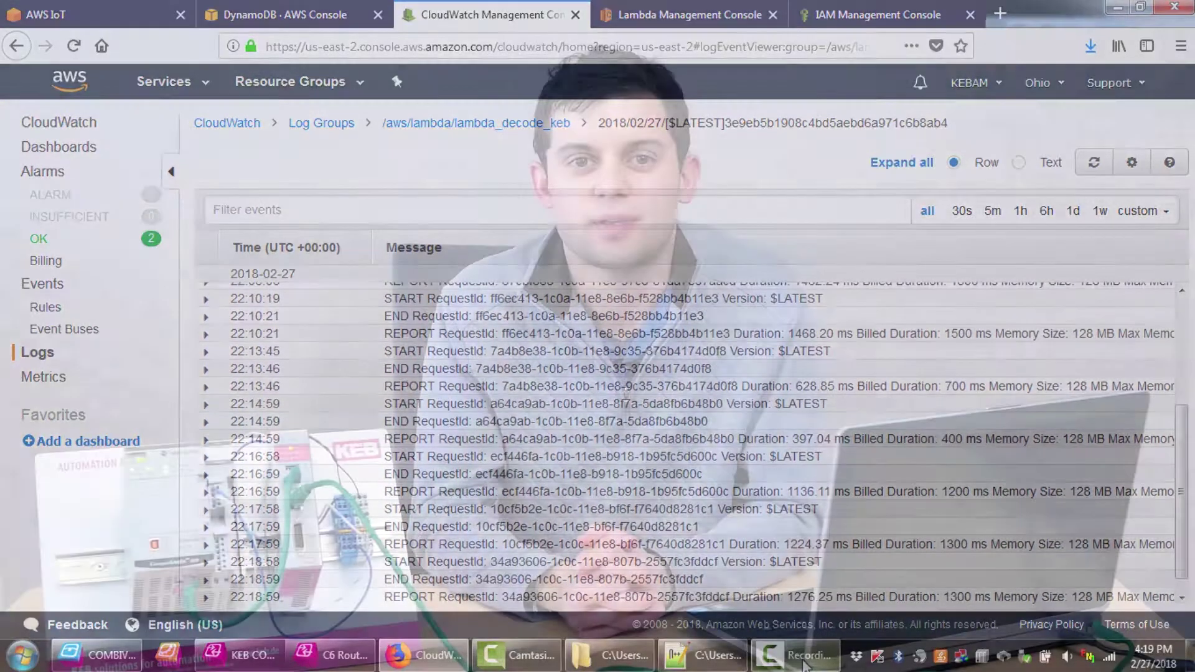